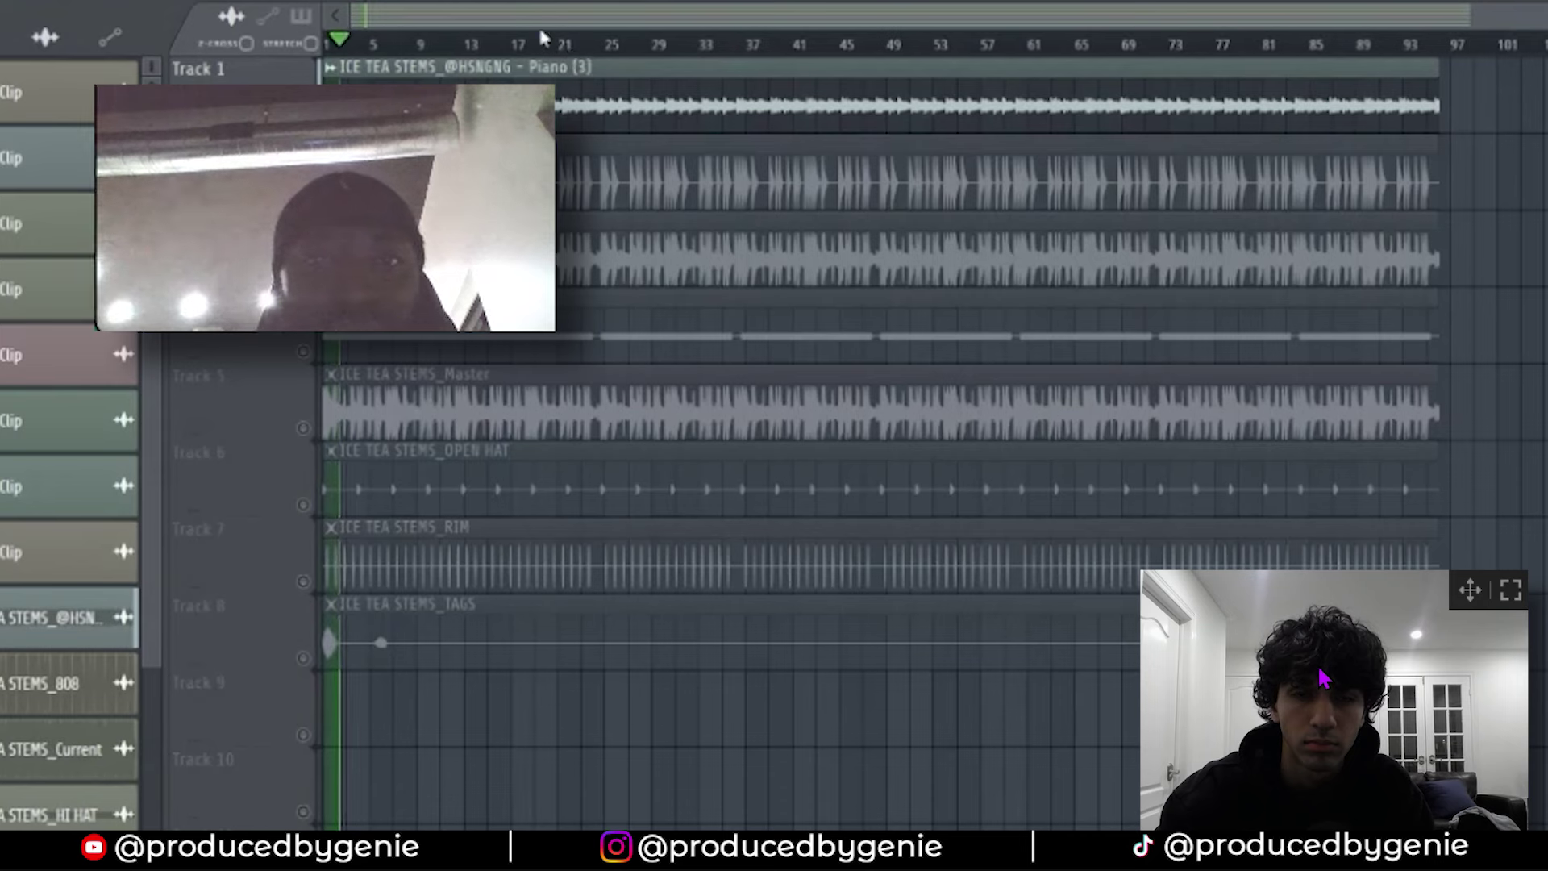
Step: Audition the ICE TEA stems on Track 1, Track 2 and Track 4 one at a time from the start of the song
key(space)
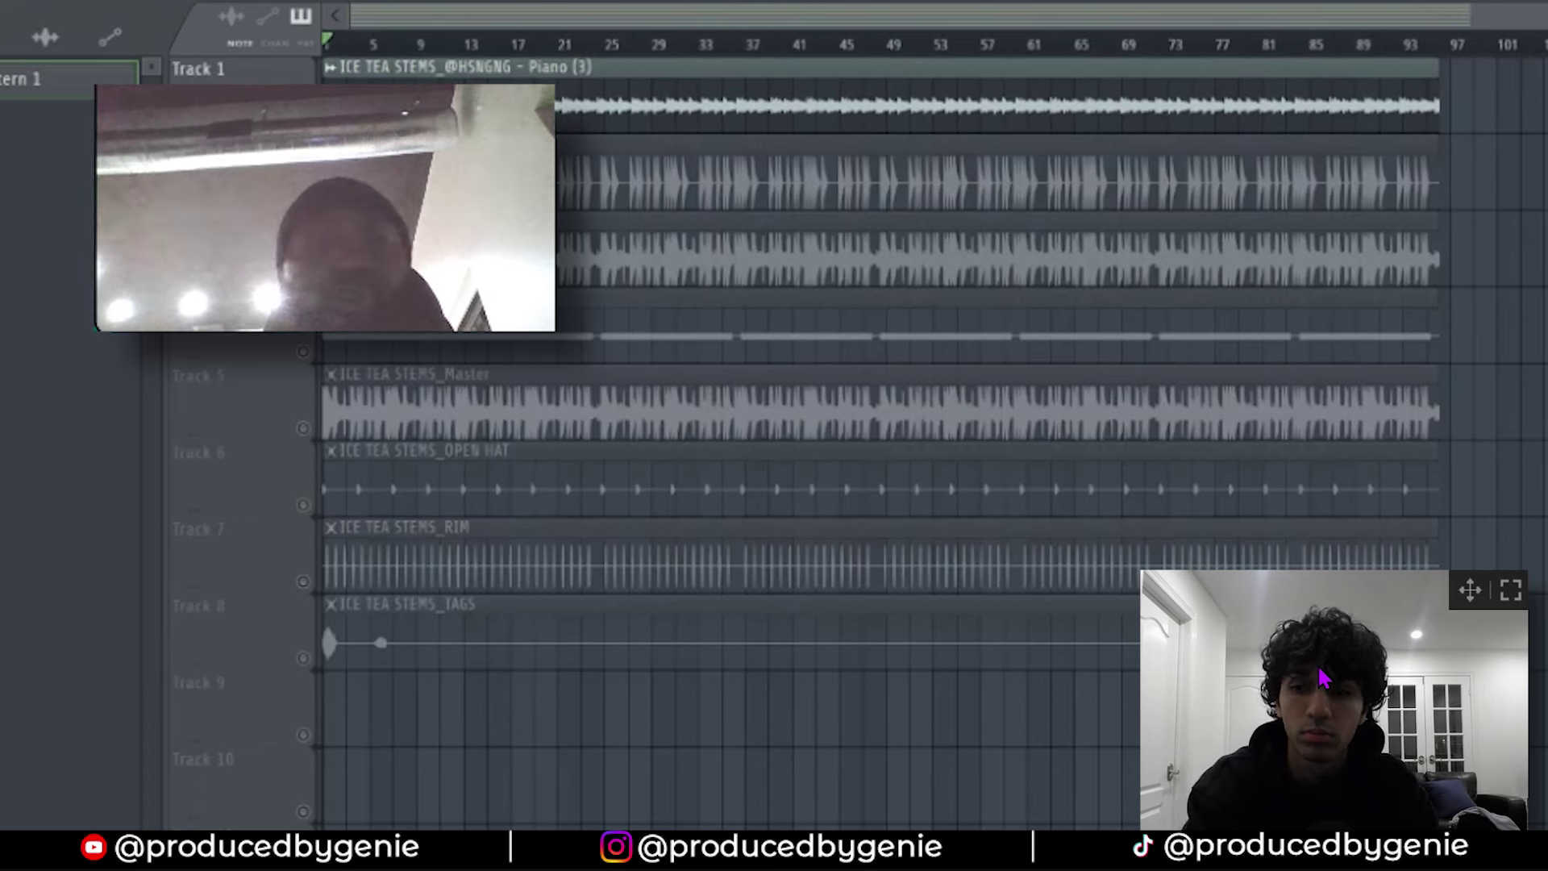
key(space)
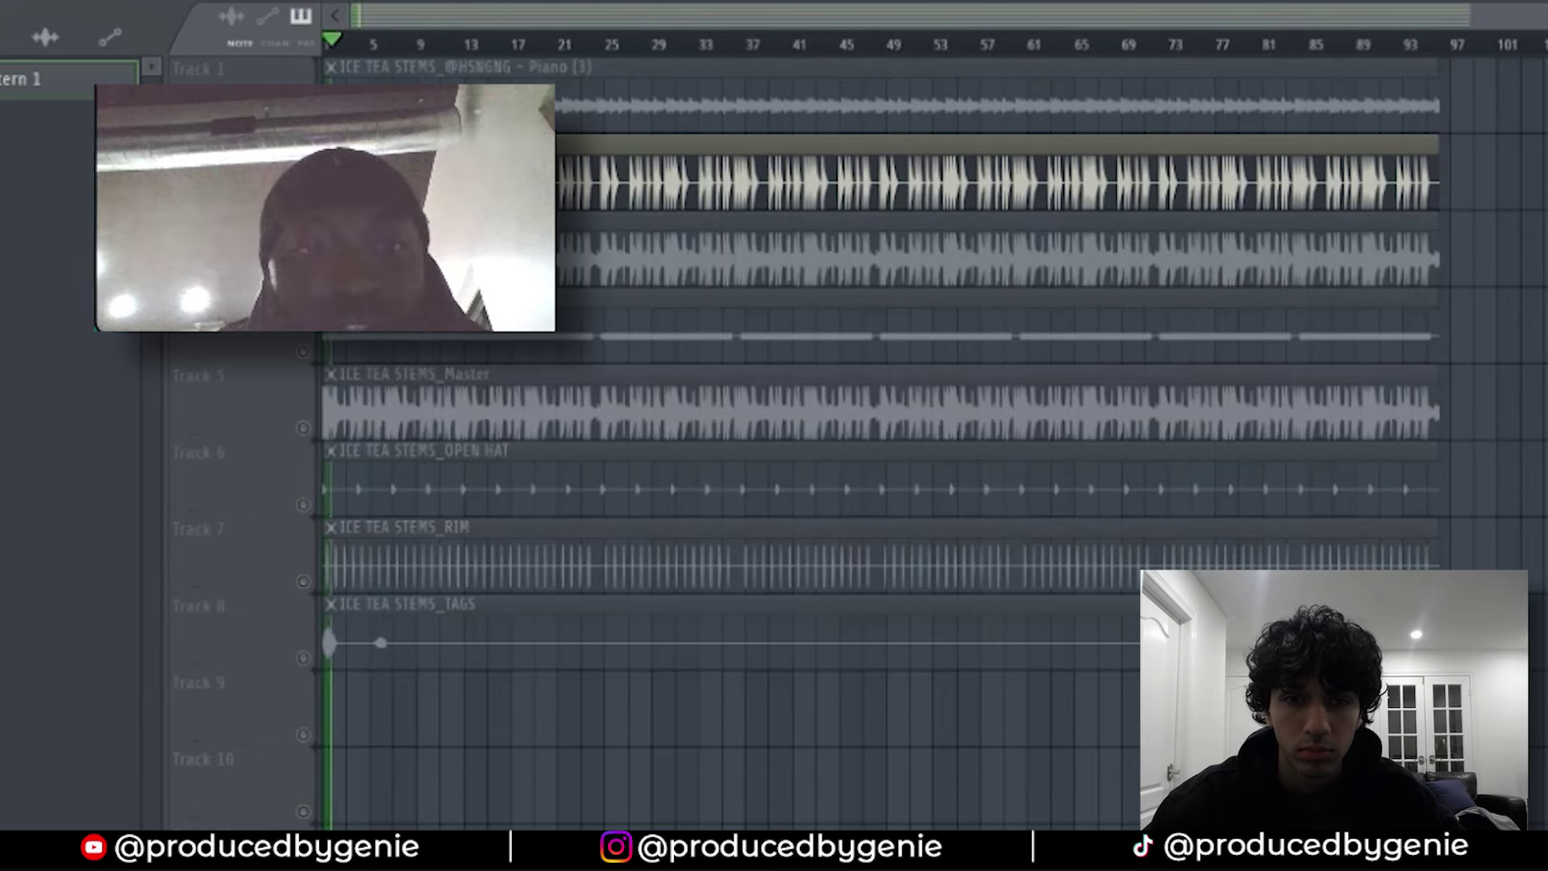
click(303, 352)
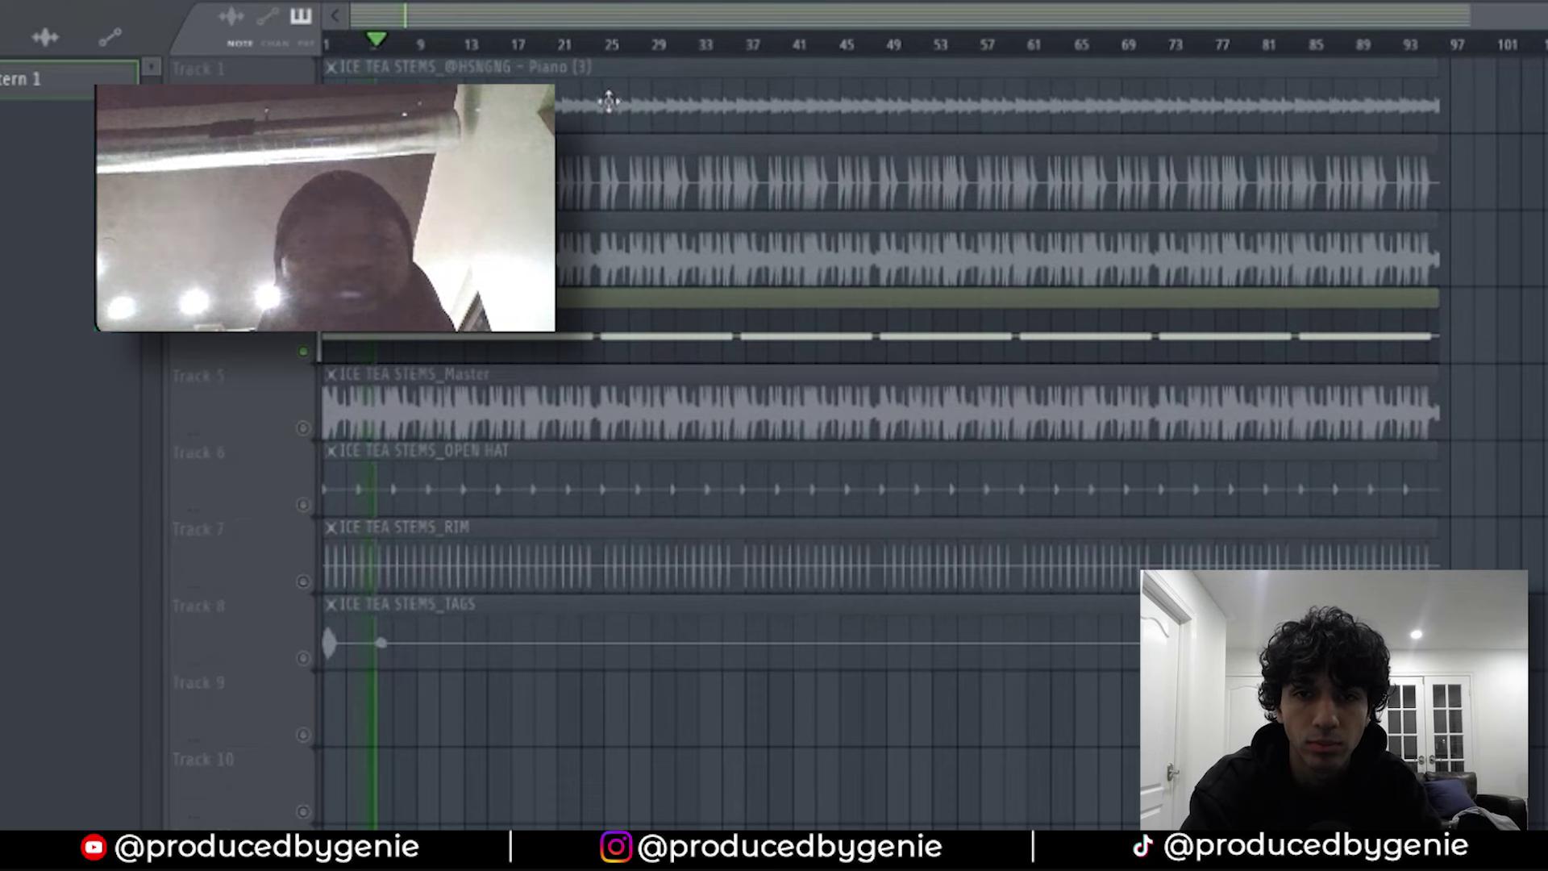
key(space)
click(303, 352)
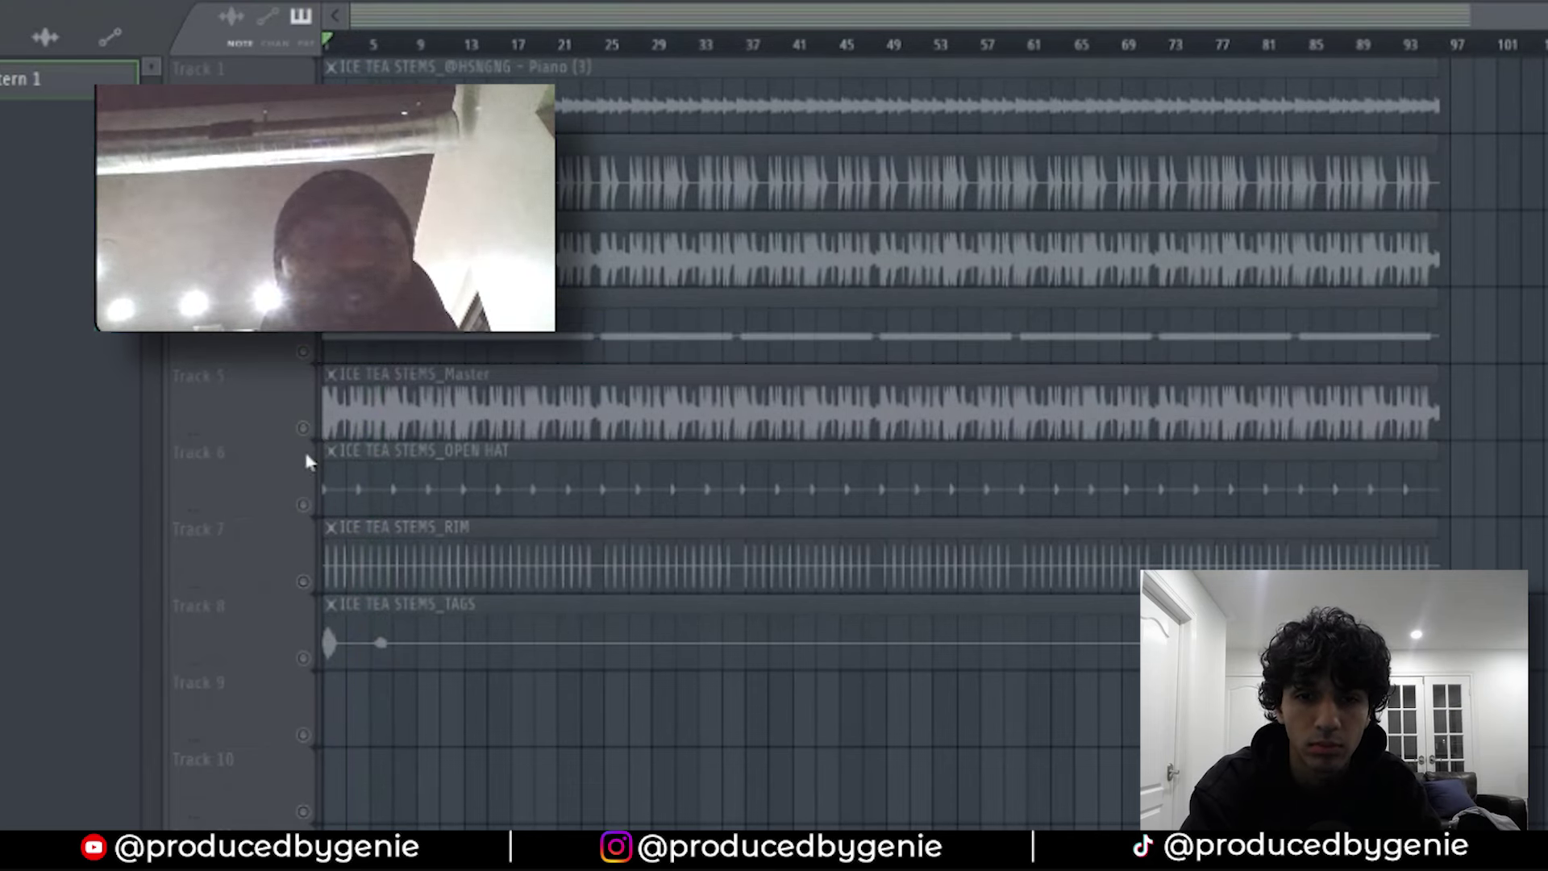
Step: Unmute the OPEN HAT stem on Track 6 and play the RIM stem on Track 7 in solo
click(303, 507)
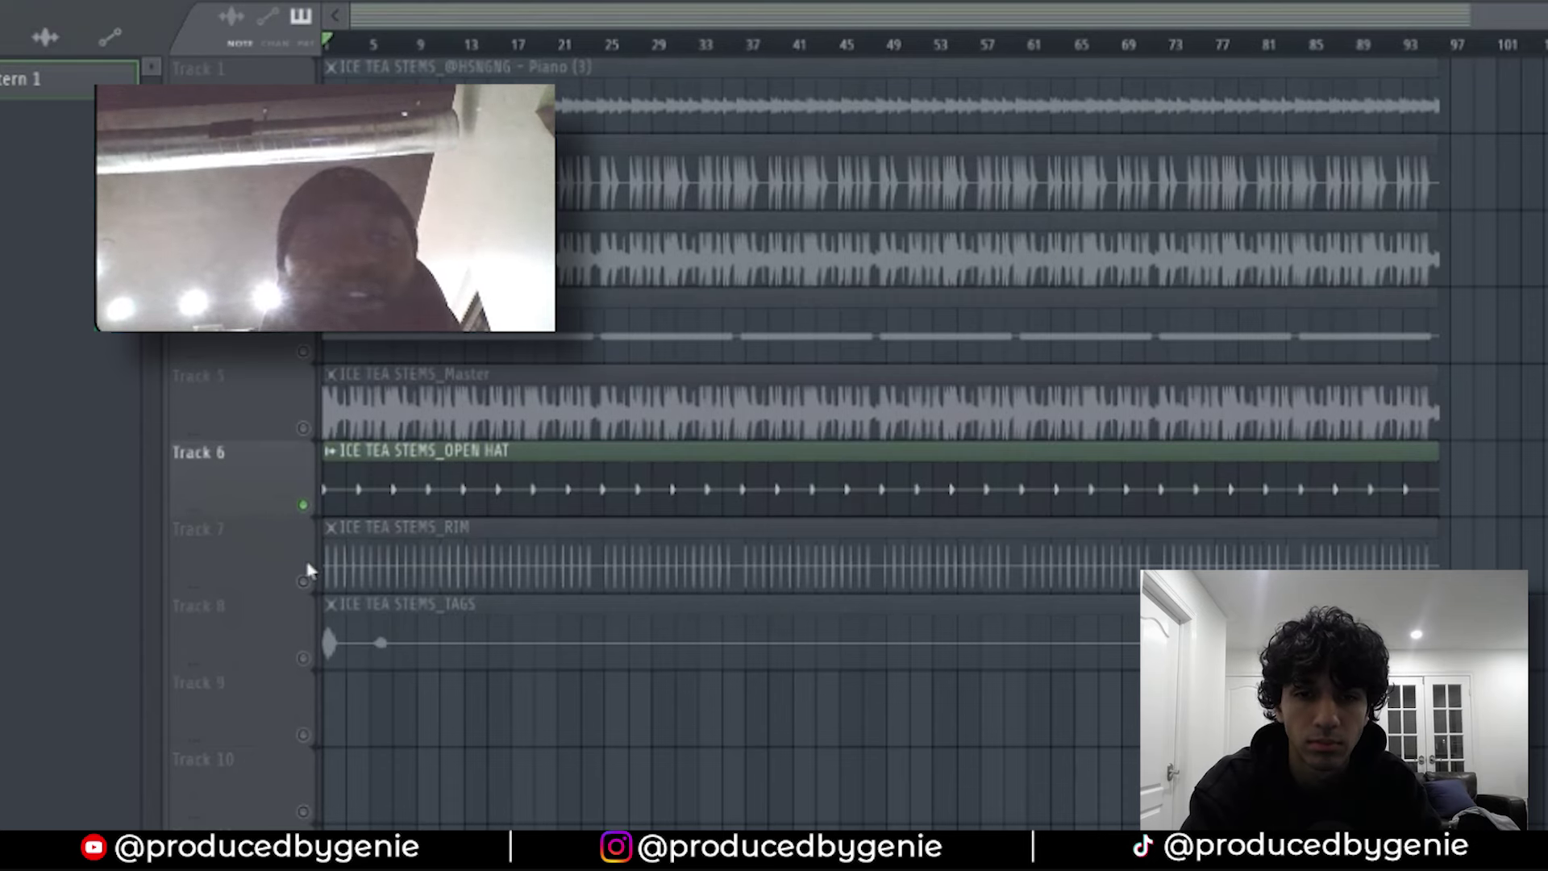
click(303, 582)
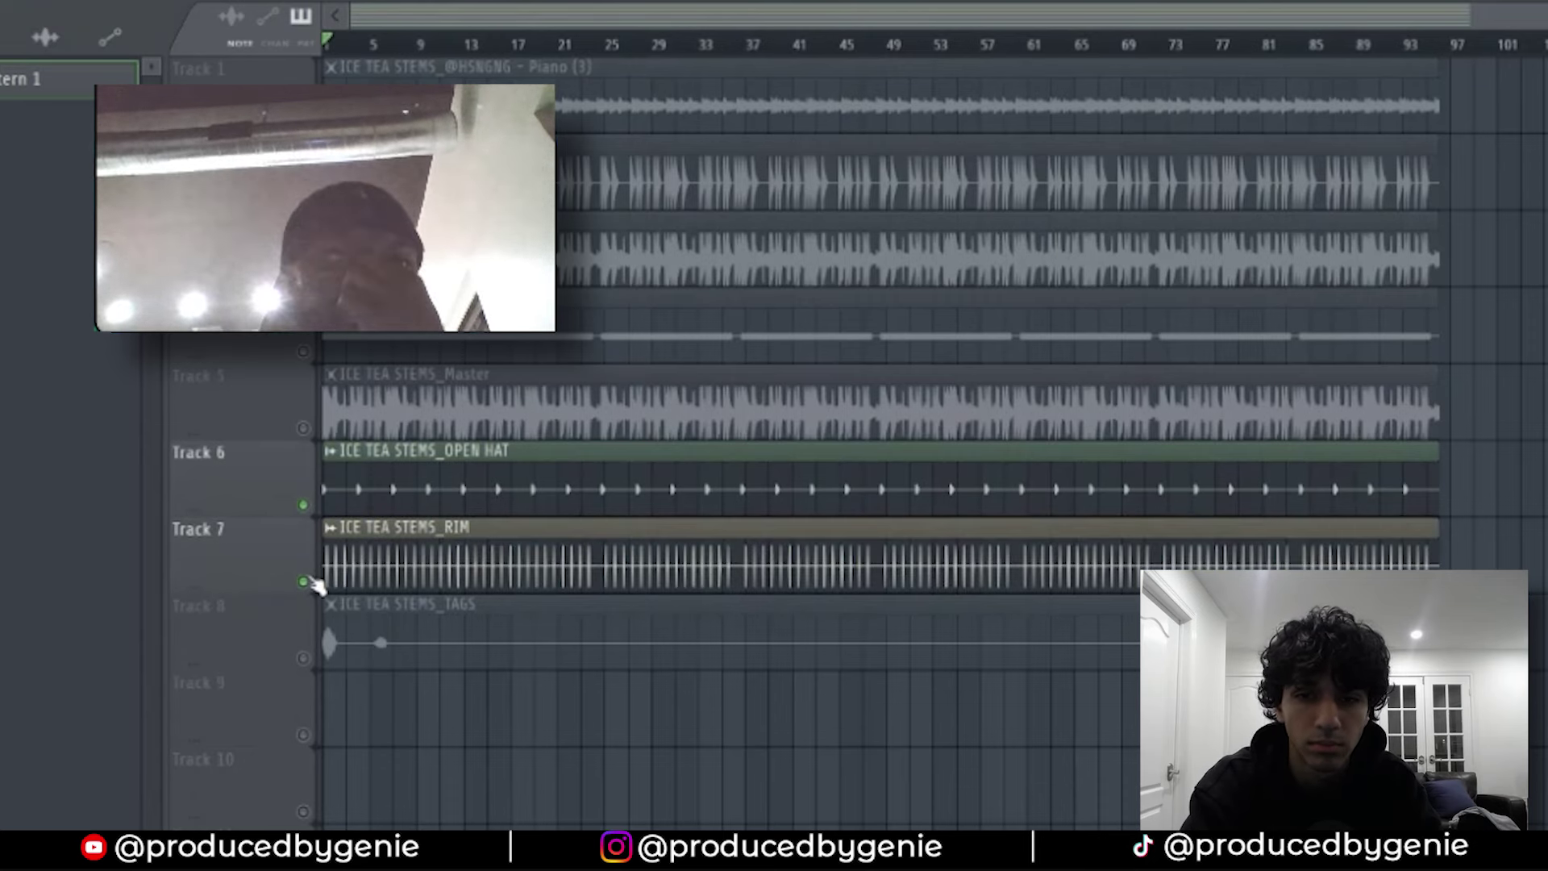
right_click(303, 581)
key(space)
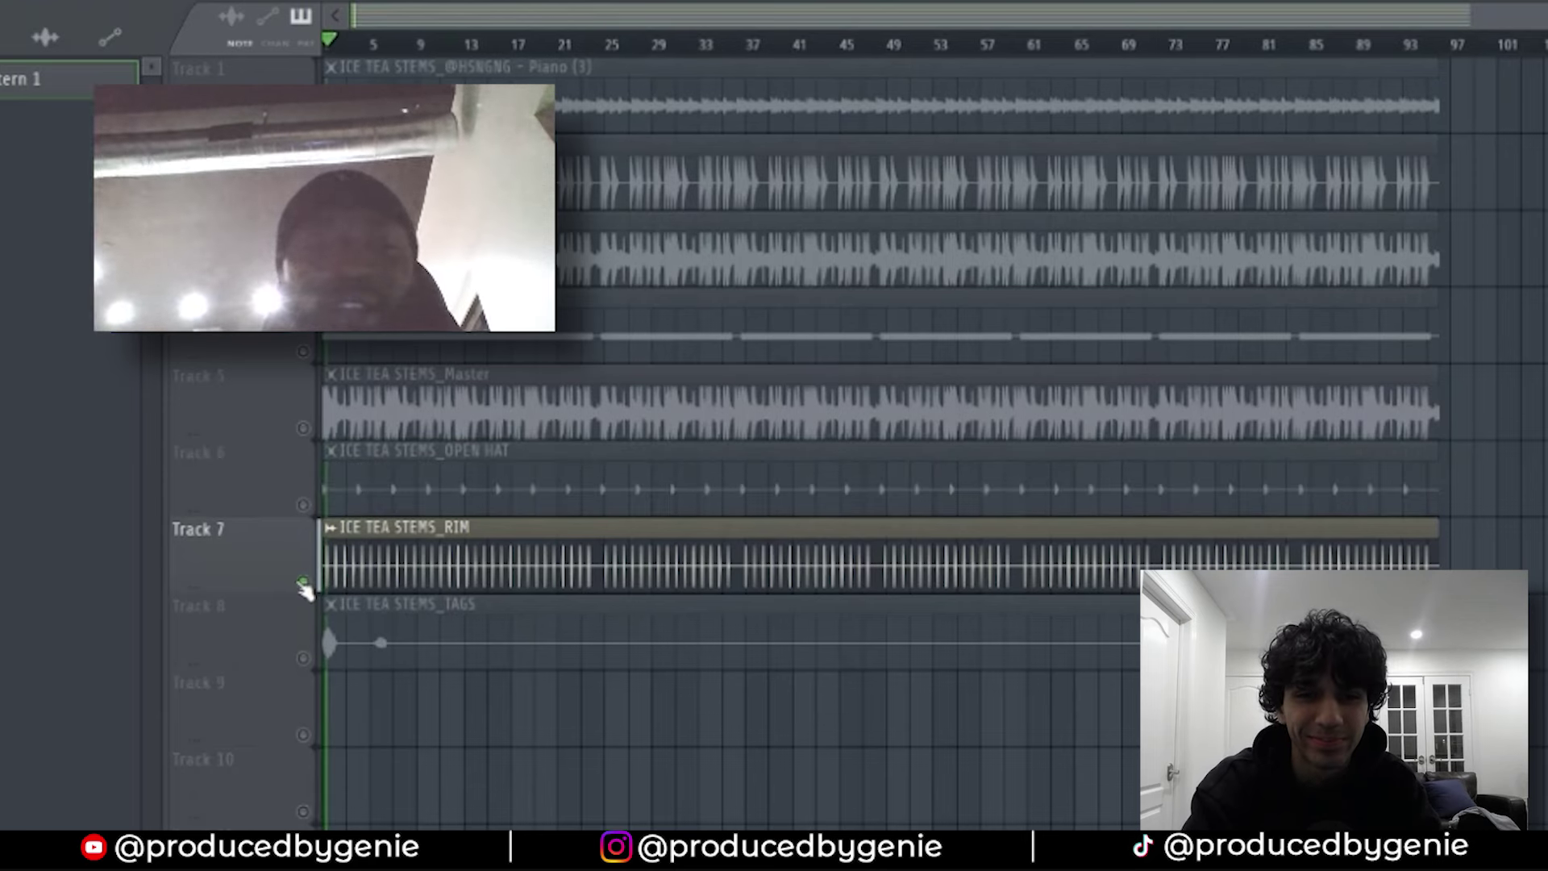
Step: Audition the TAGS stem on Track 8 and return to the Piano stem on Track 1 from the song start
right_click(303, 656)
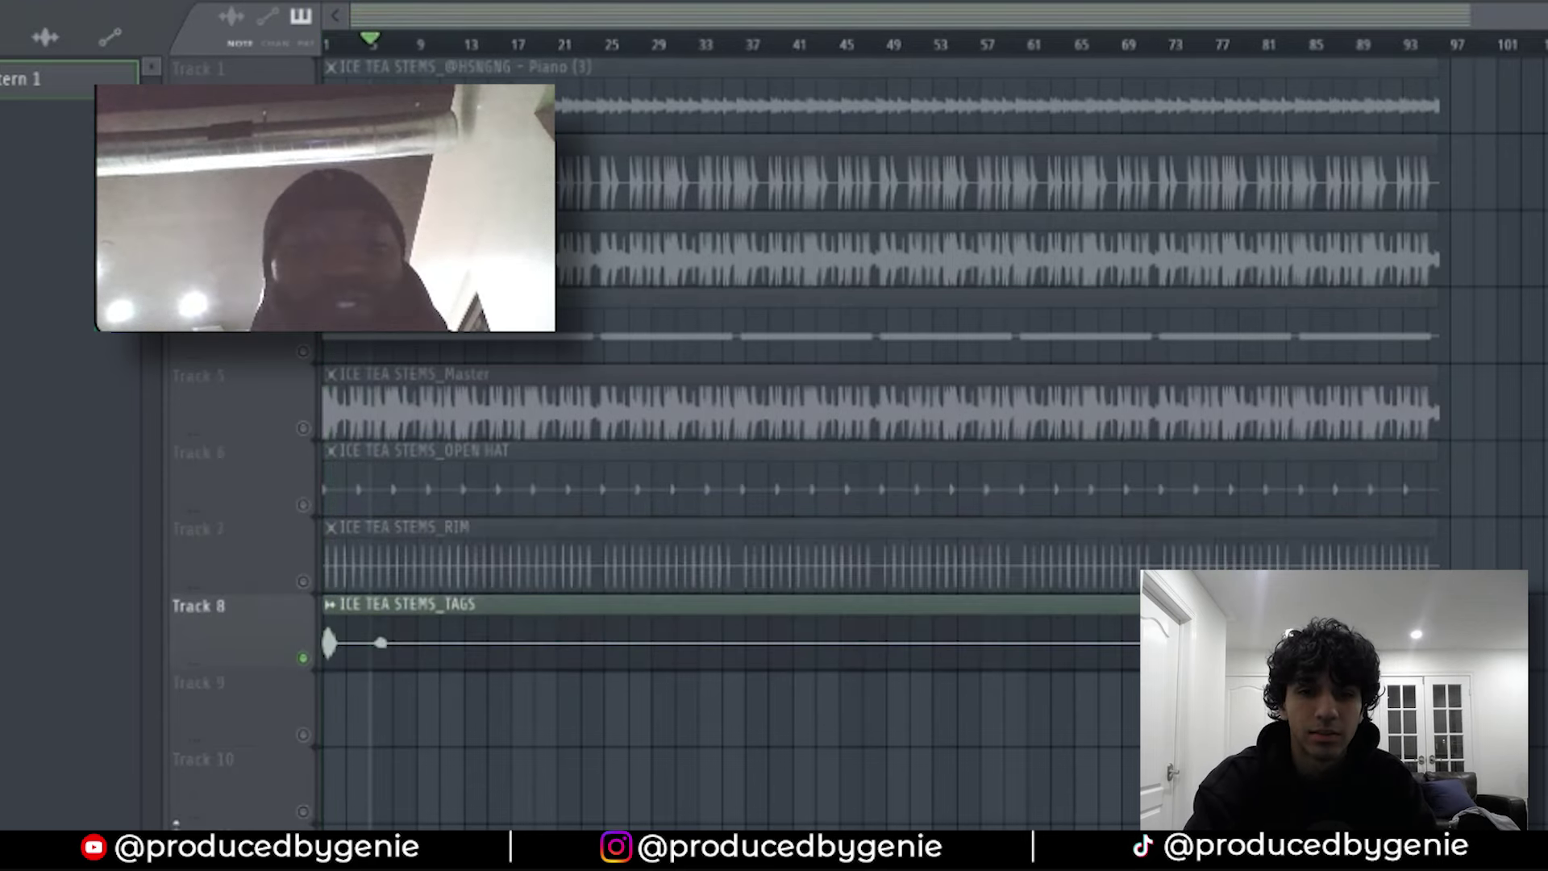
click(304, 657)
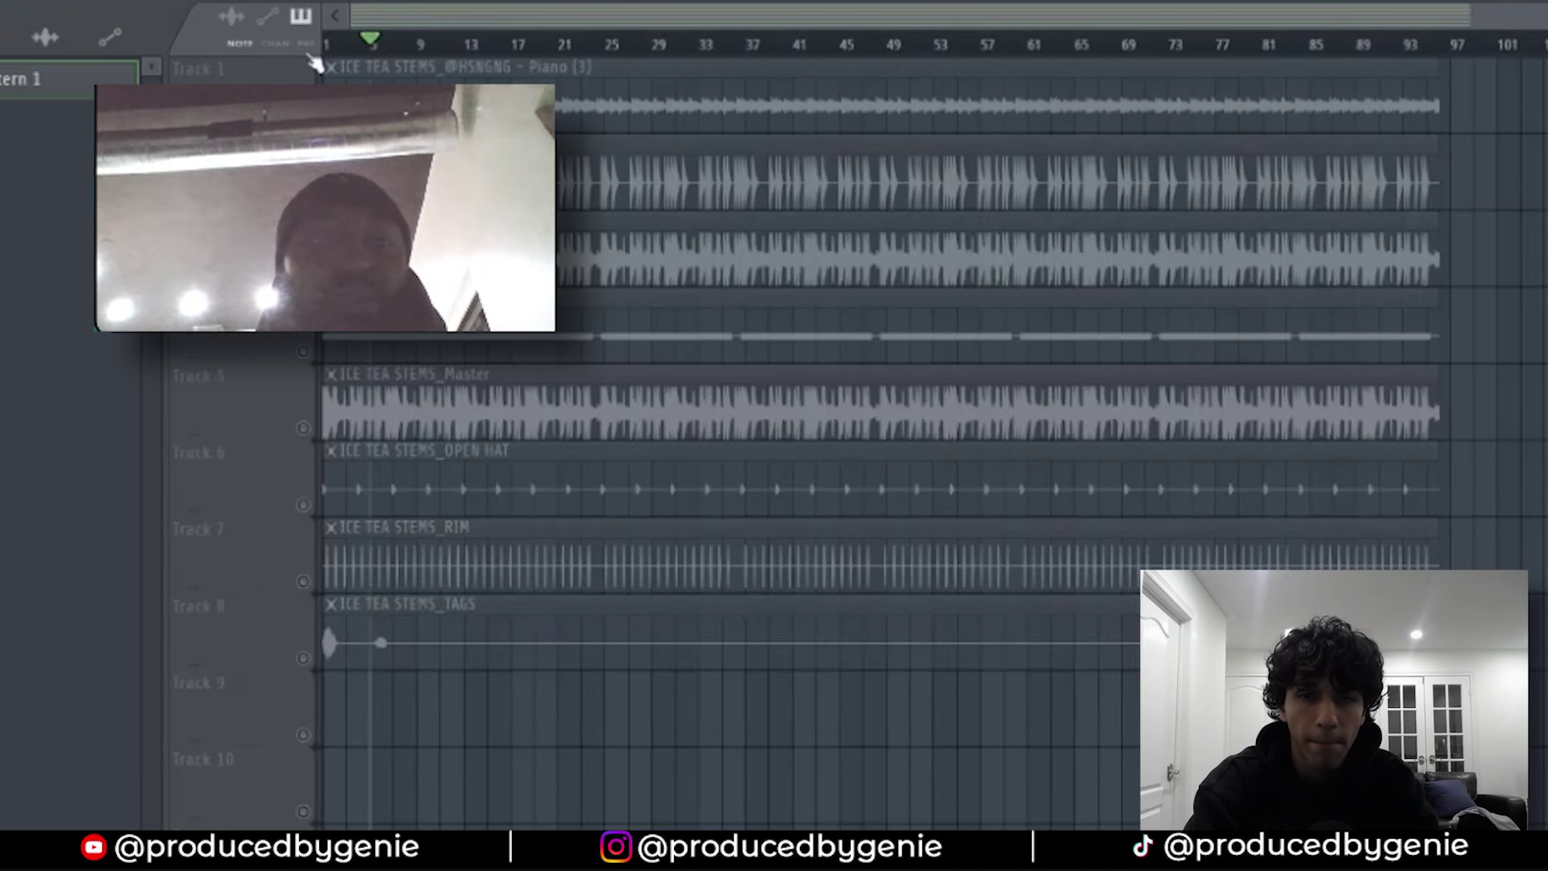
drag(365, 47, 296, 52)
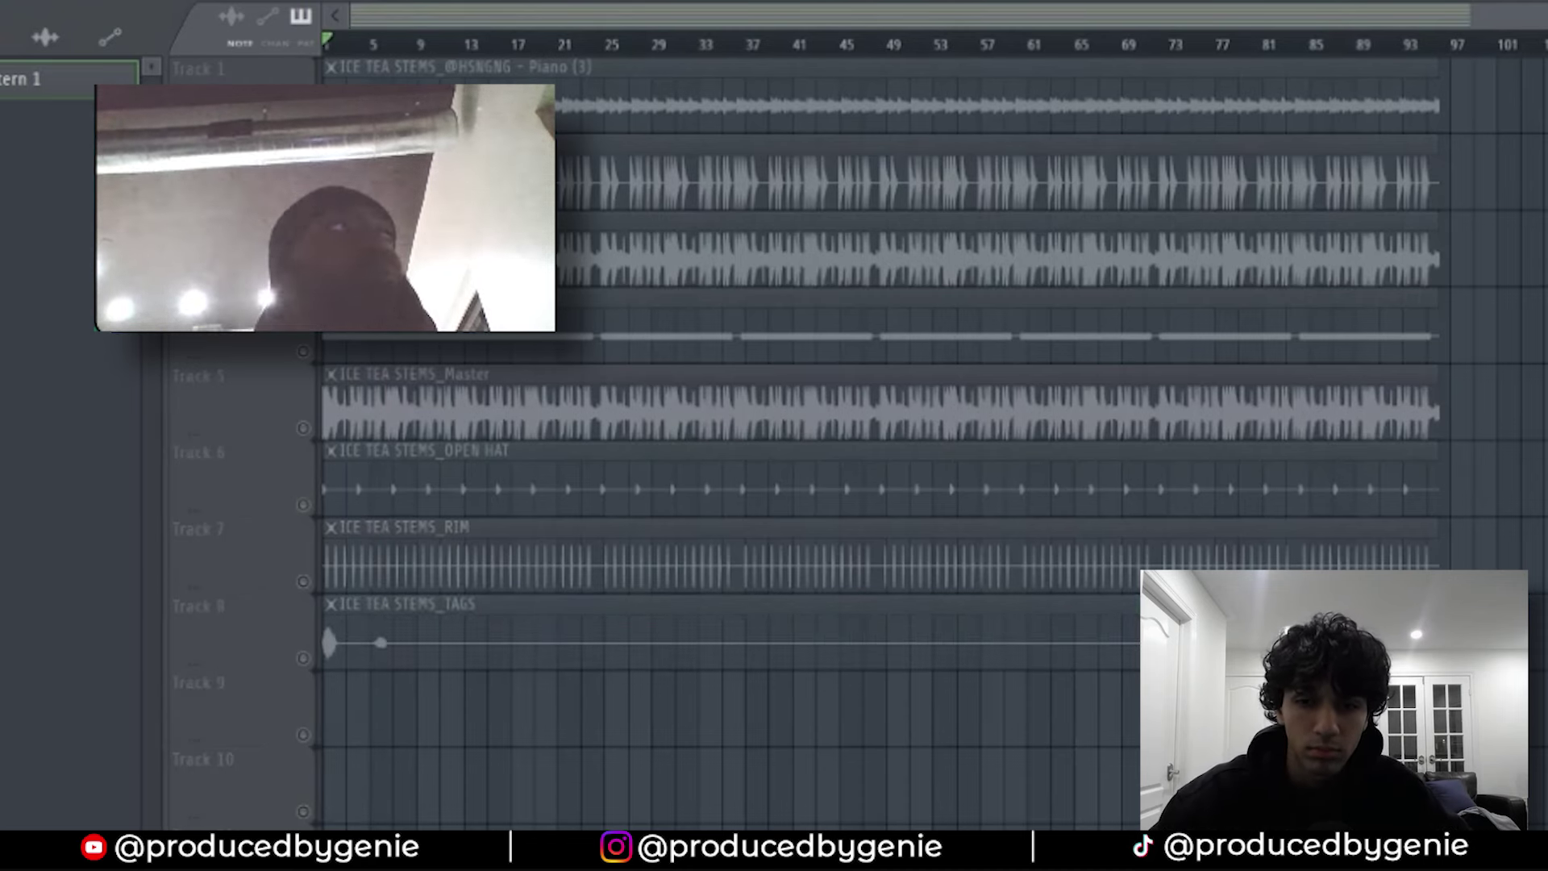
click(303, 121)
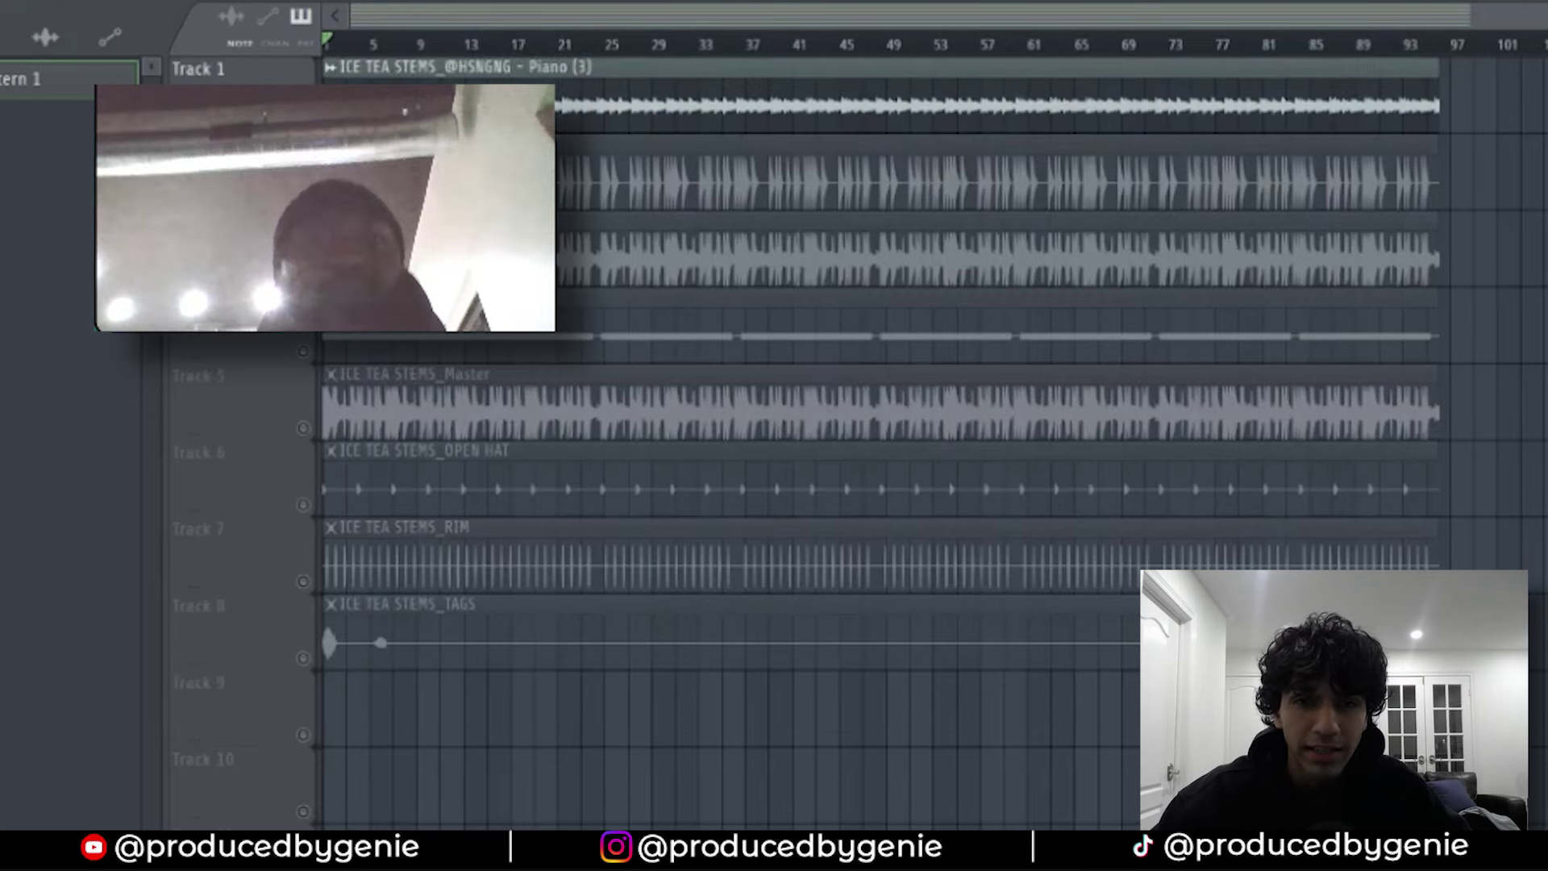
right_click(303, 121)
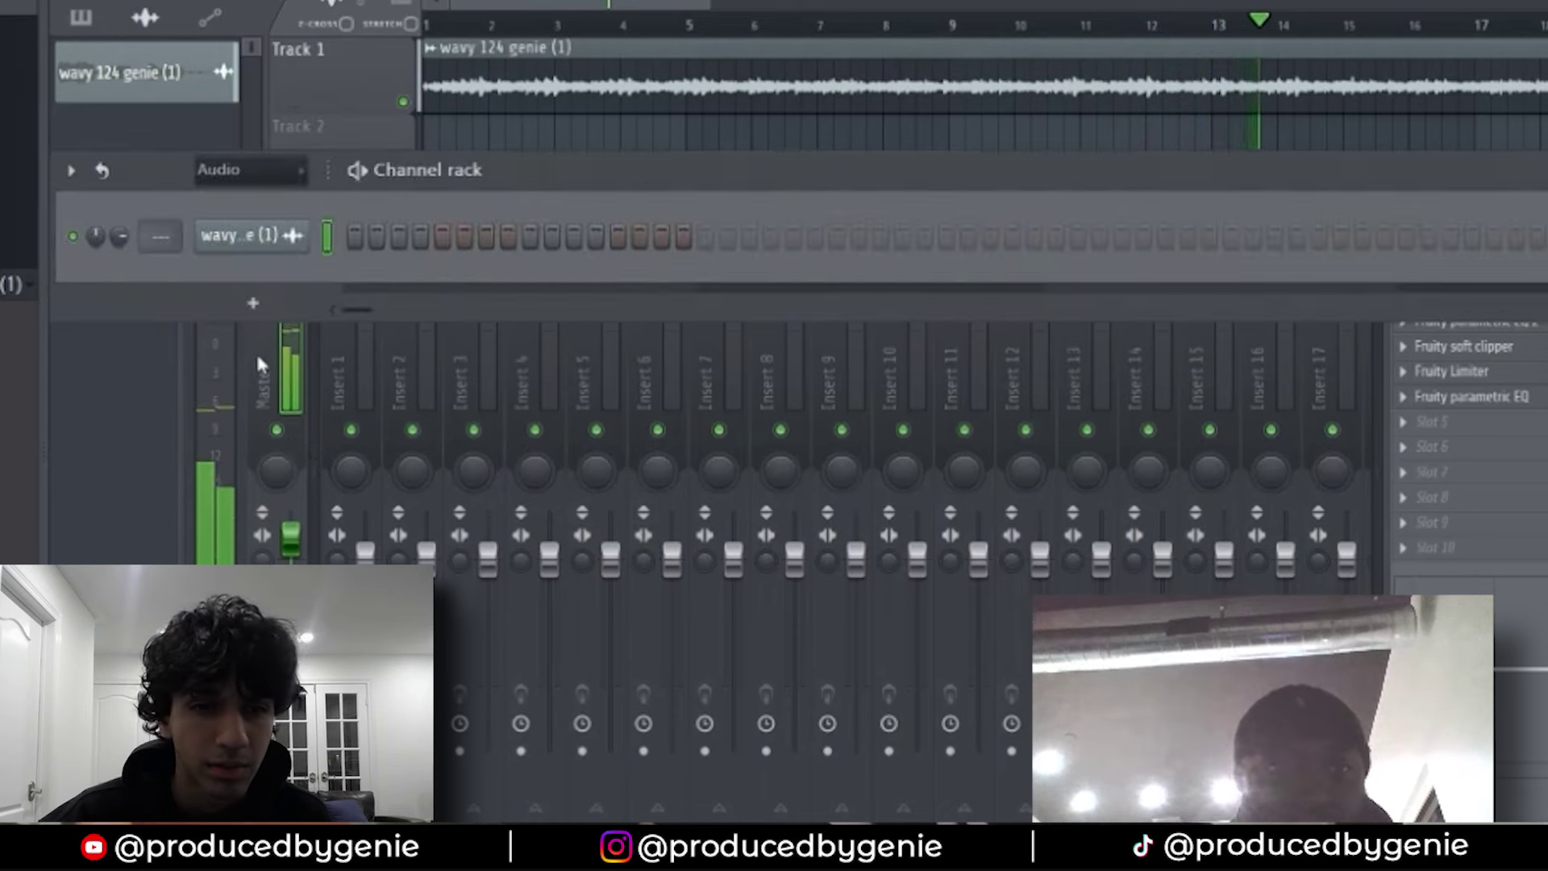
Step: Route the wavy 124 genie (1) sample to mixer Insert 1 and play the song
click(371, 375)
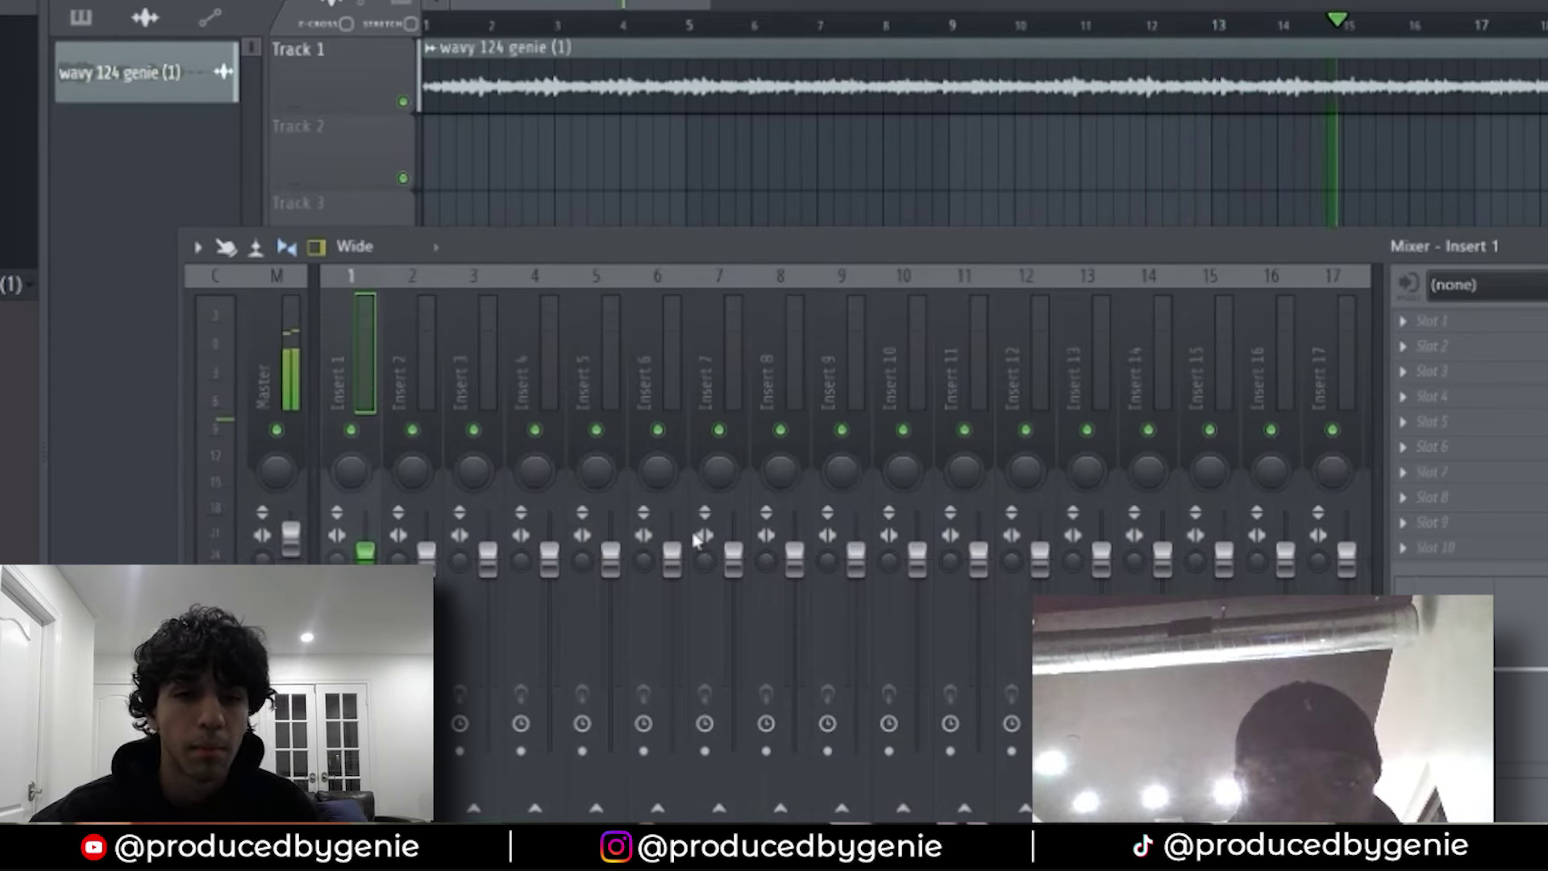
key(ctrl+l)
key(space)
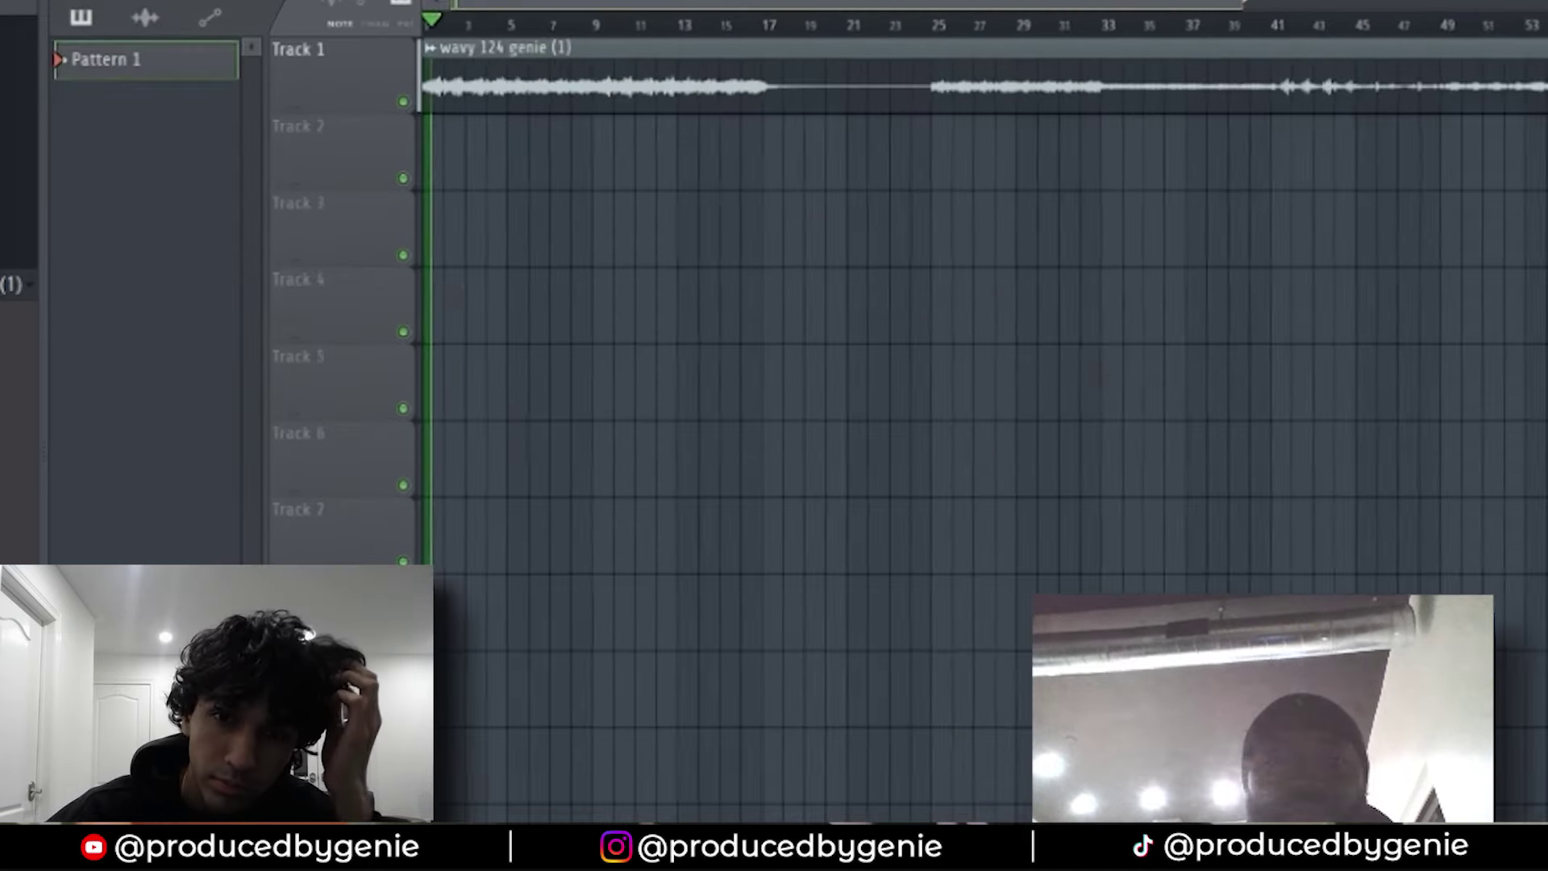
scroll(535, 24, up, 3)
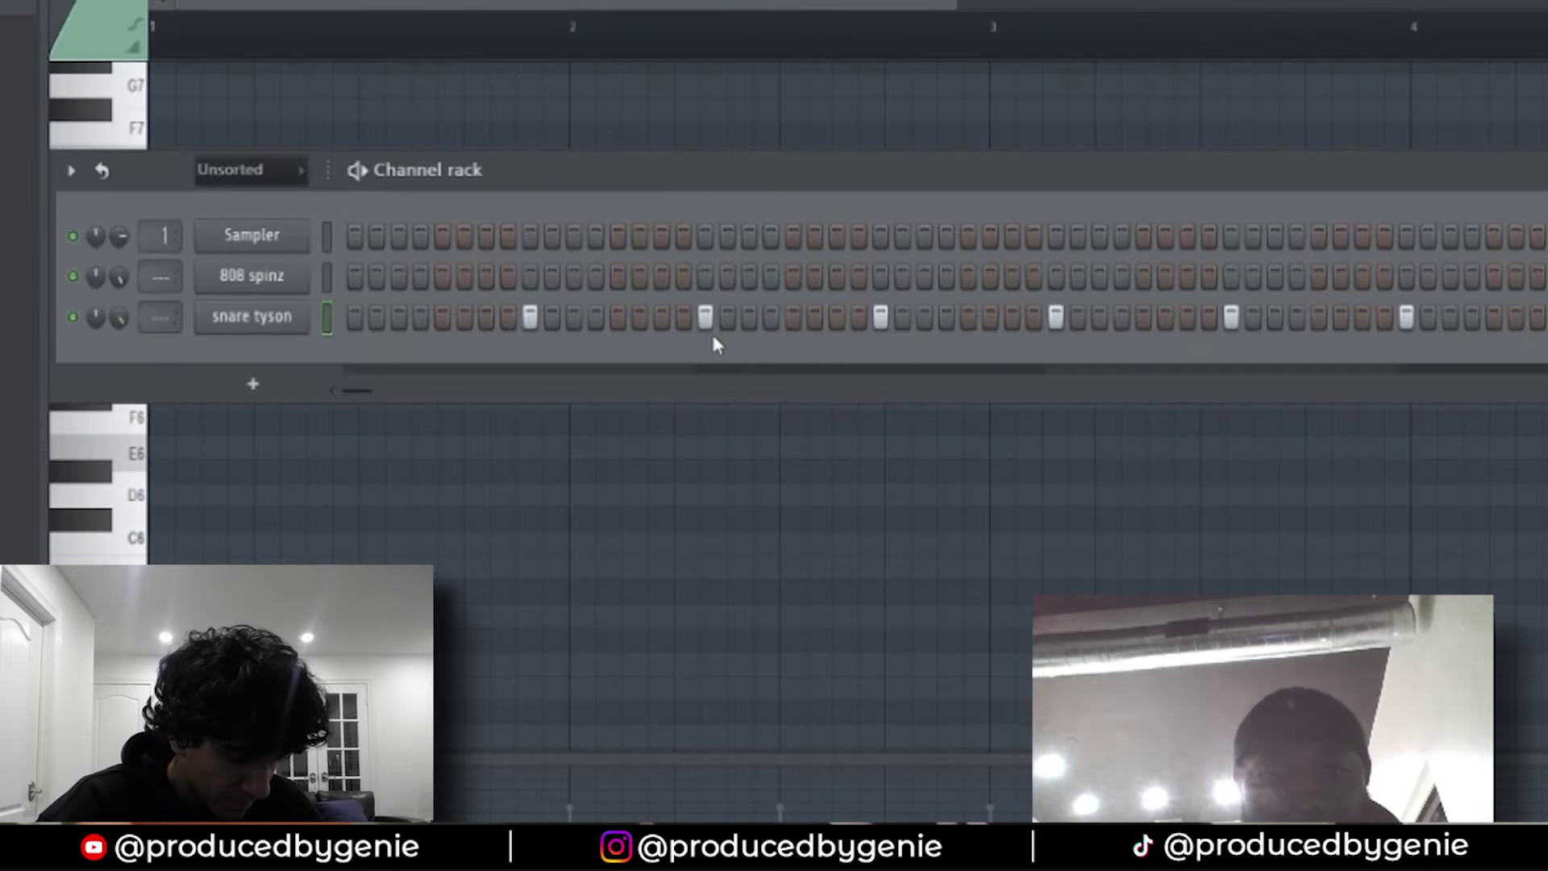
Step: Sequence snare tyson hits in Pattern 1 and place the pattern on Track 2 at bars 1 and 5
click(705, 318)
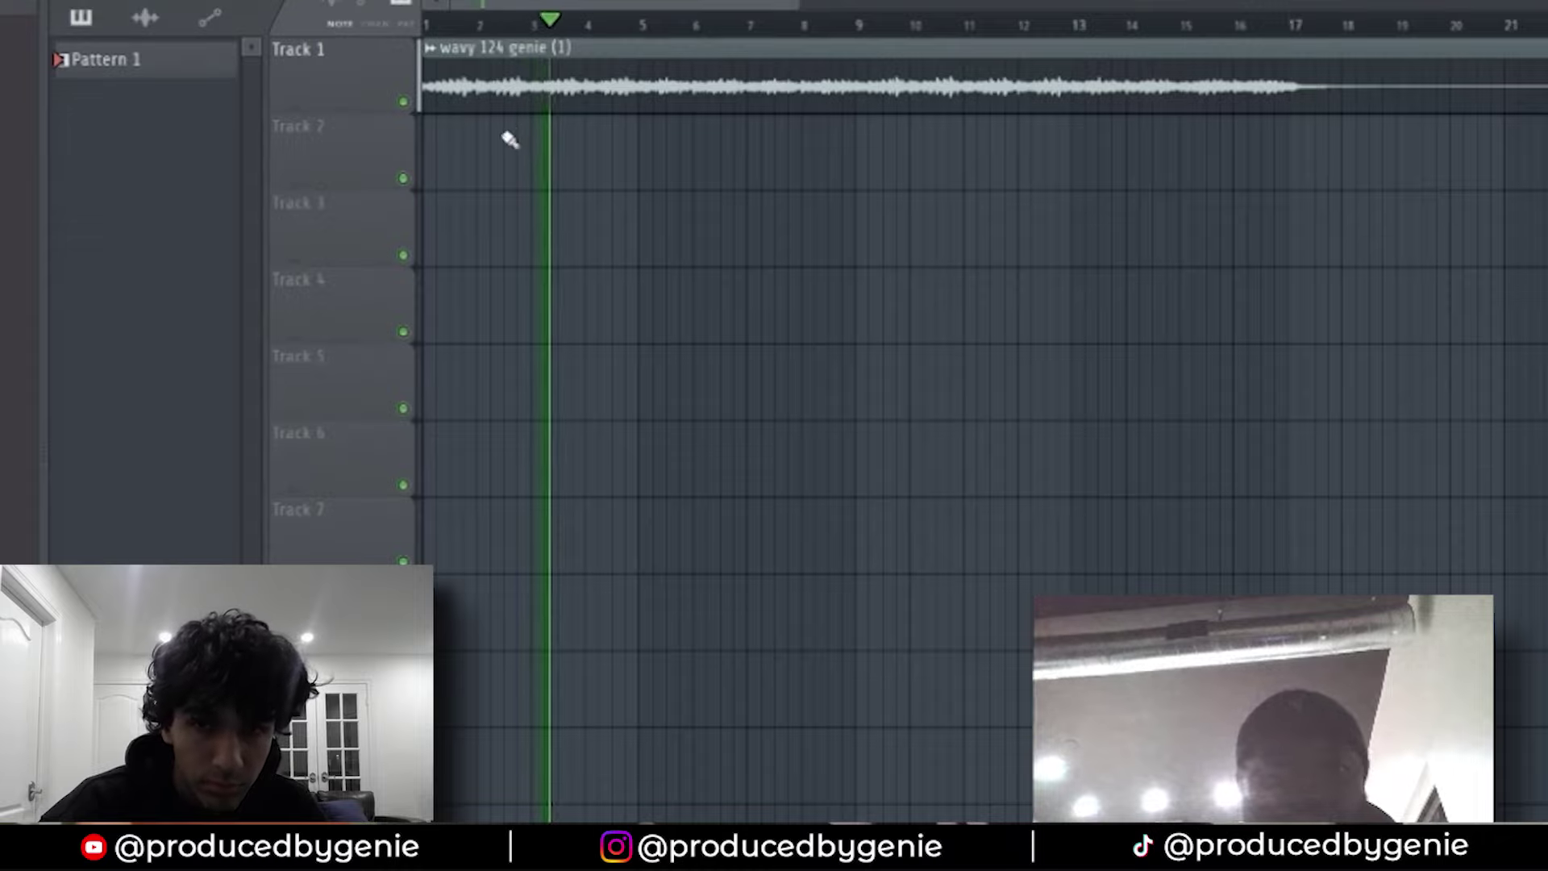
drag(516, 153, 334, 164)
click(659, 259)
key(space)
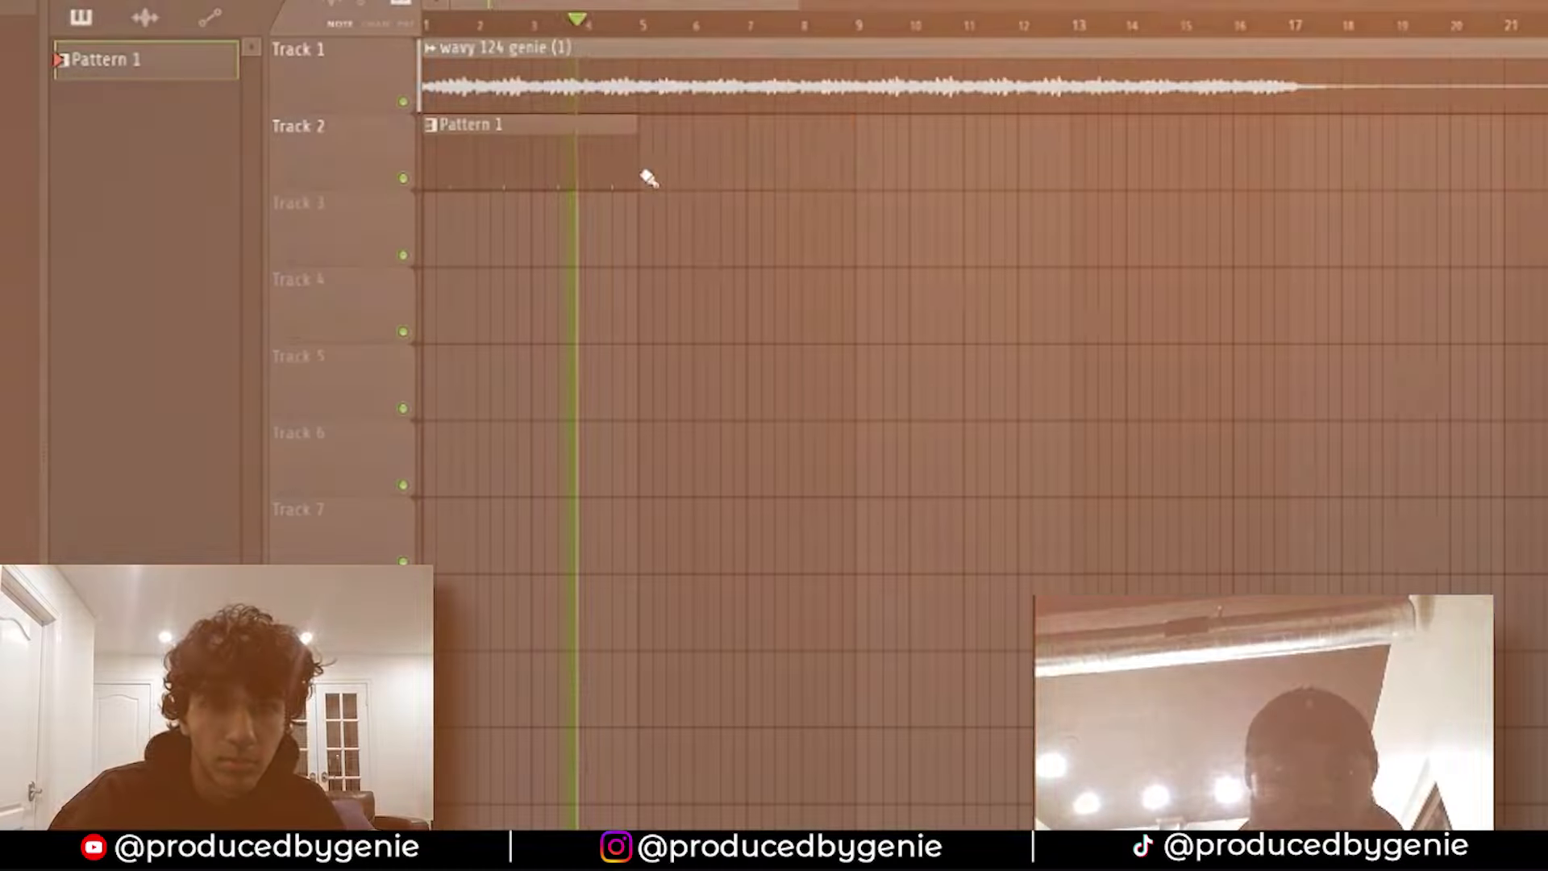
click(642, 171)
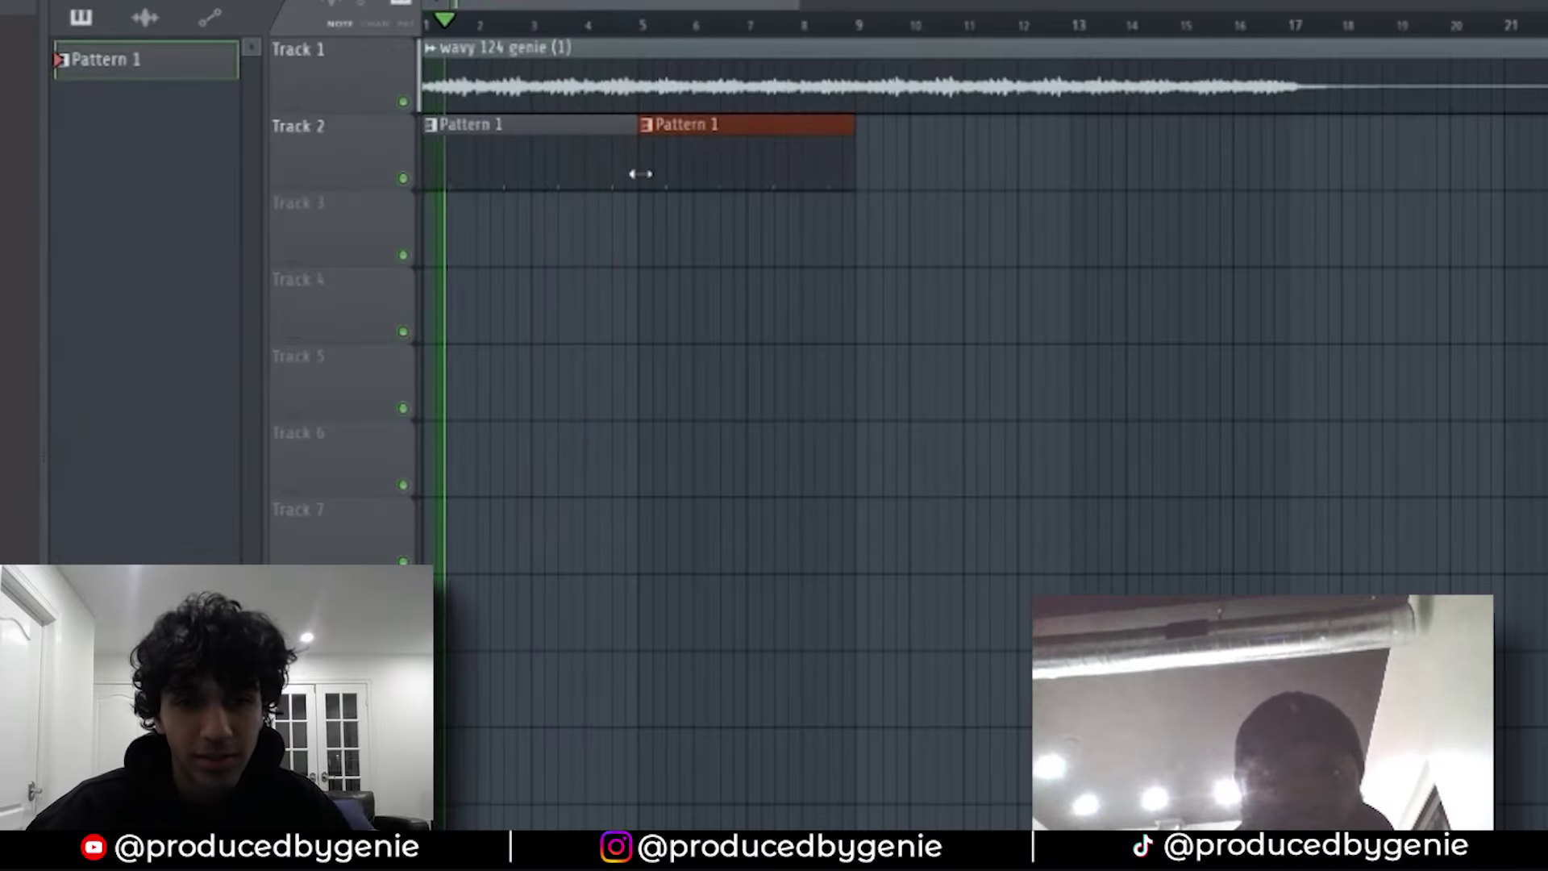
Step: Program perc lzr hits on steps 13 to 17 of Pattern 1 while the song plays
key(F6)
key(space)
scroll(19, 339, down, 6)
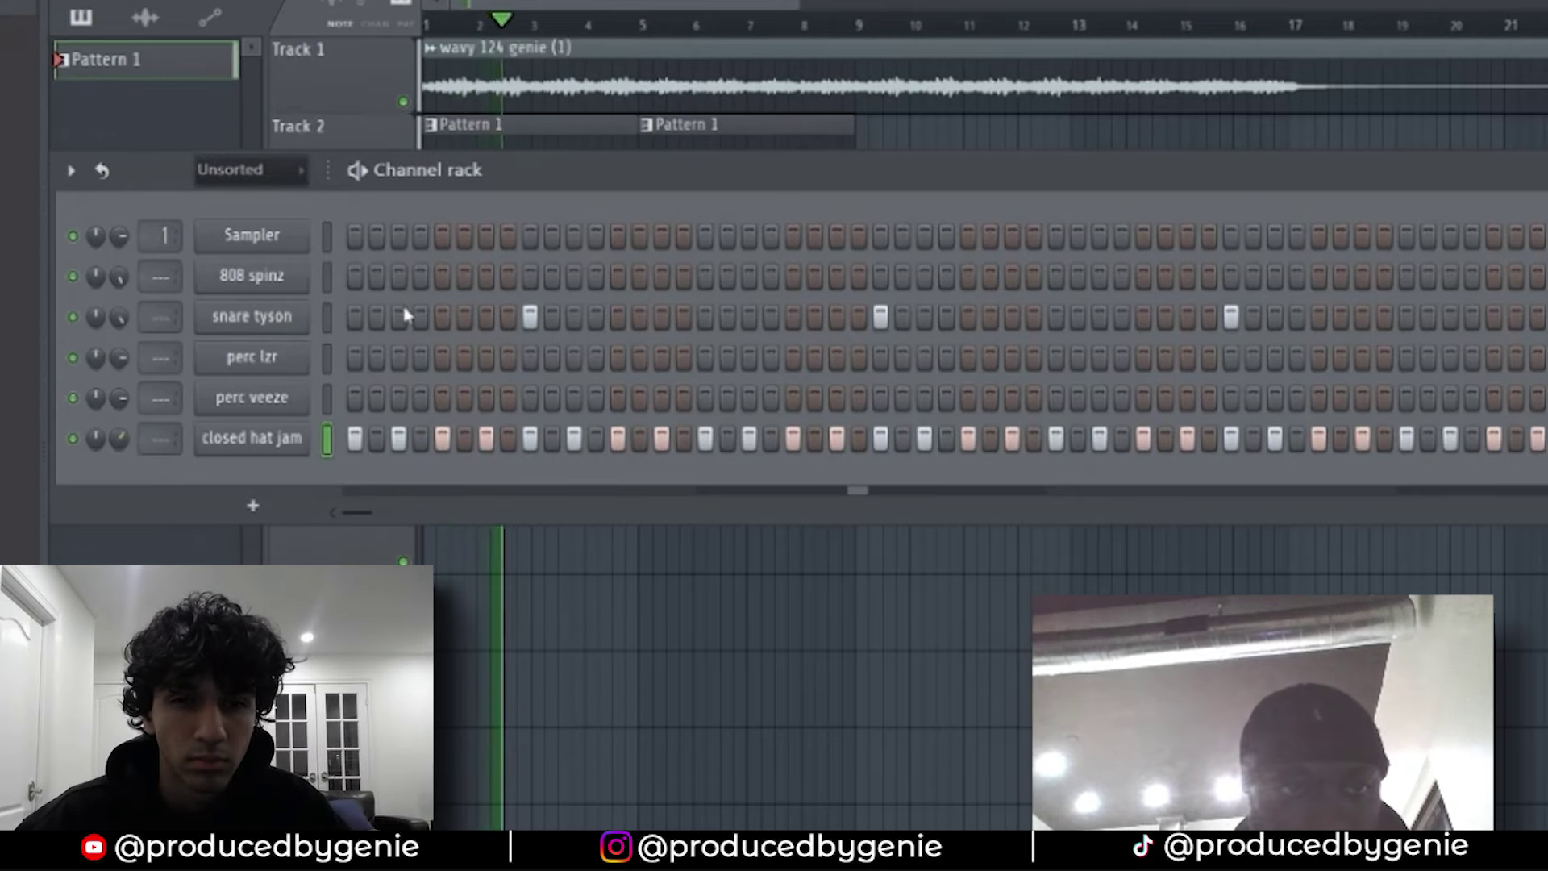
drag(647, 368, 714, 370)
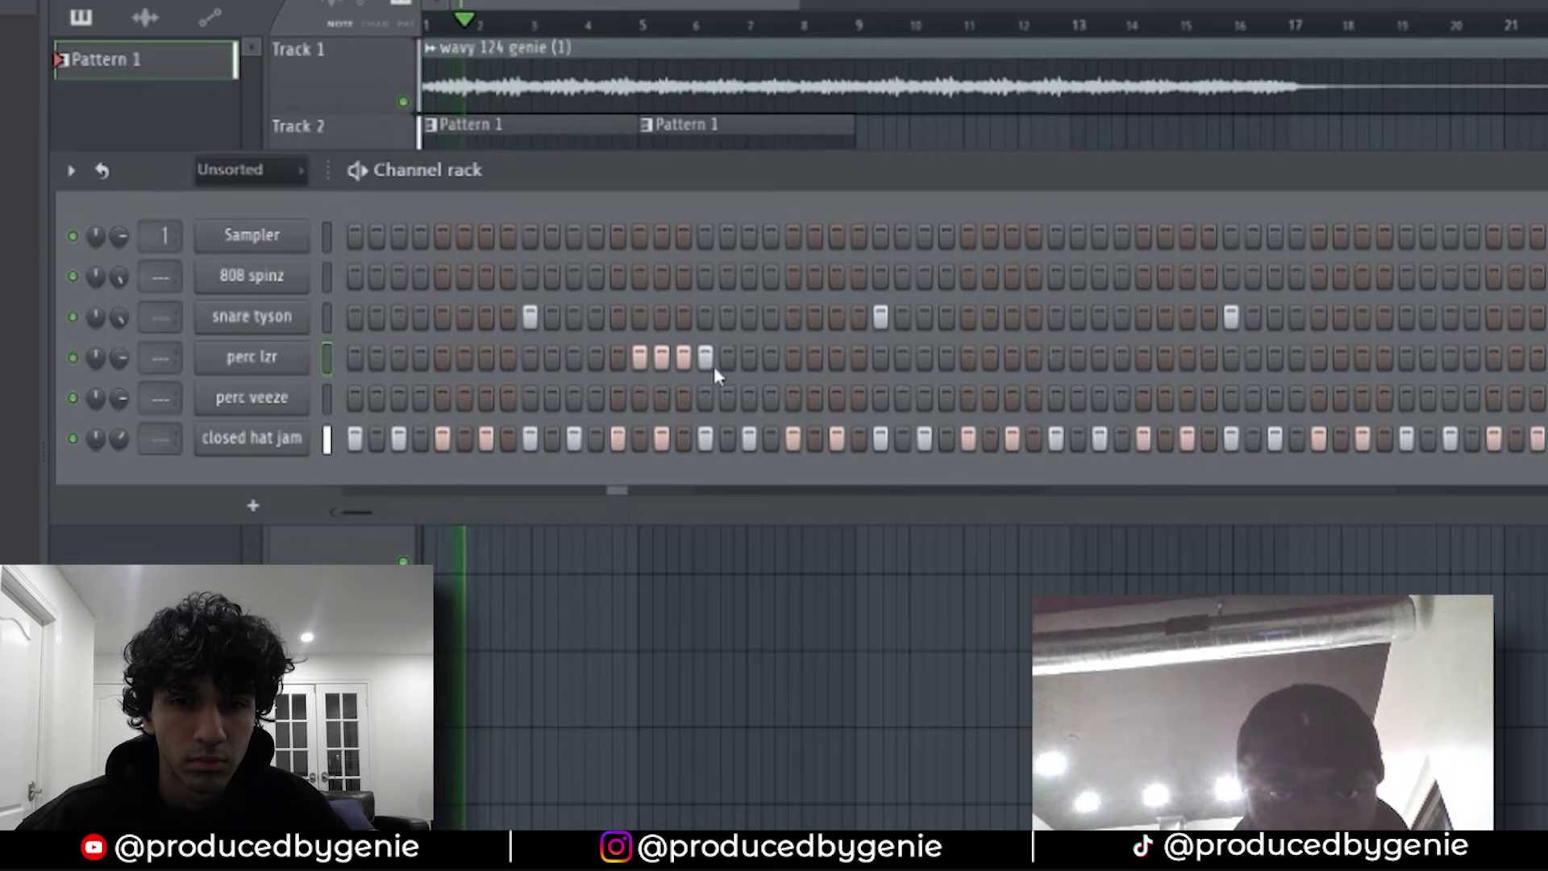
click(645, 366)
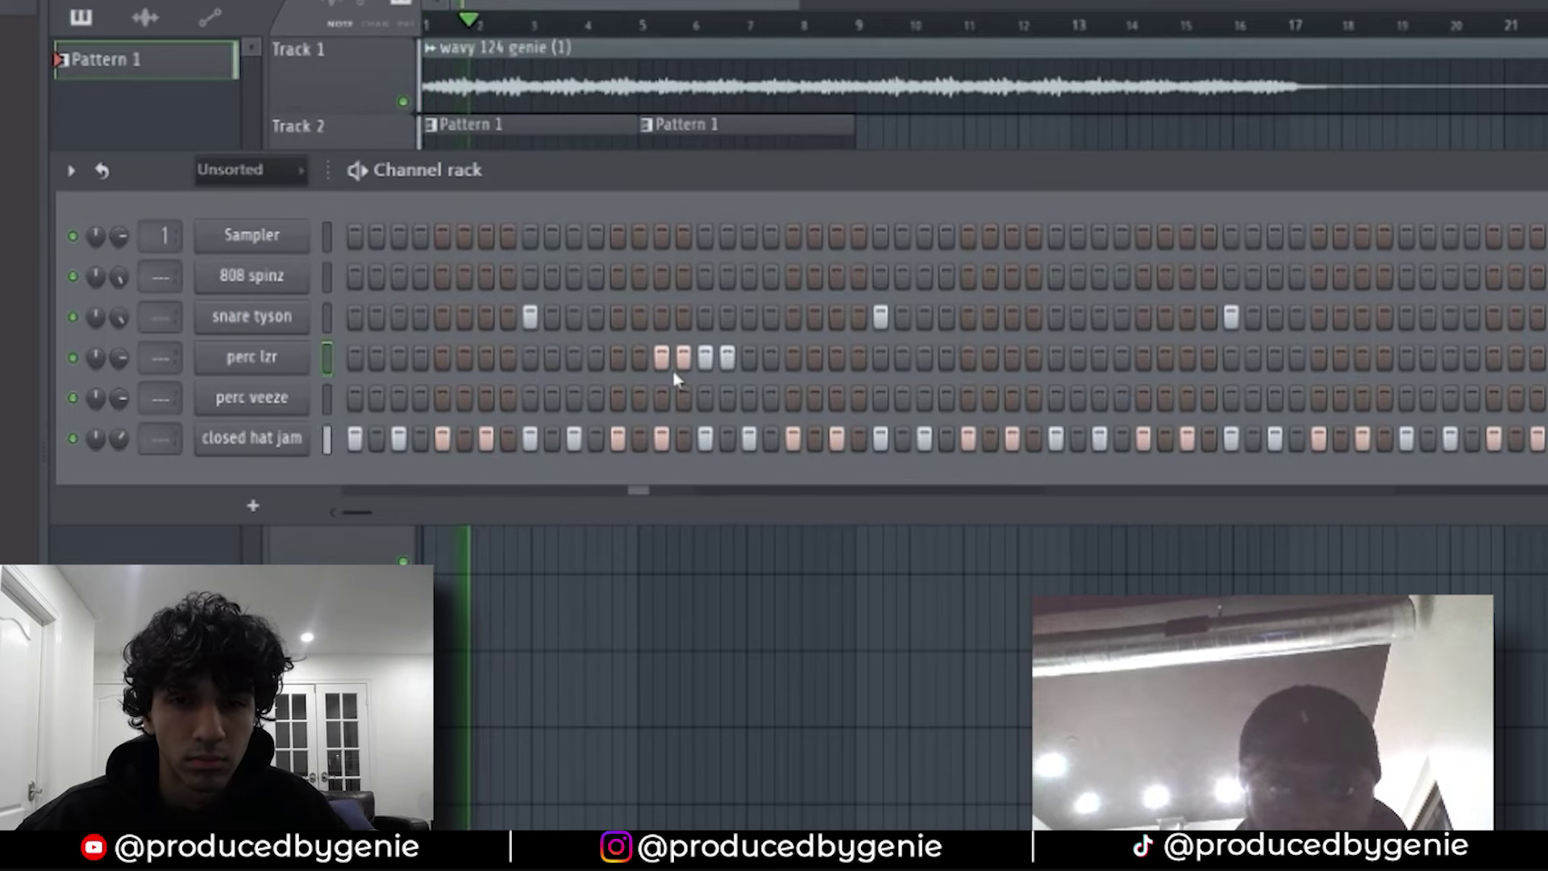
click(642, 361)
click(616, 363)
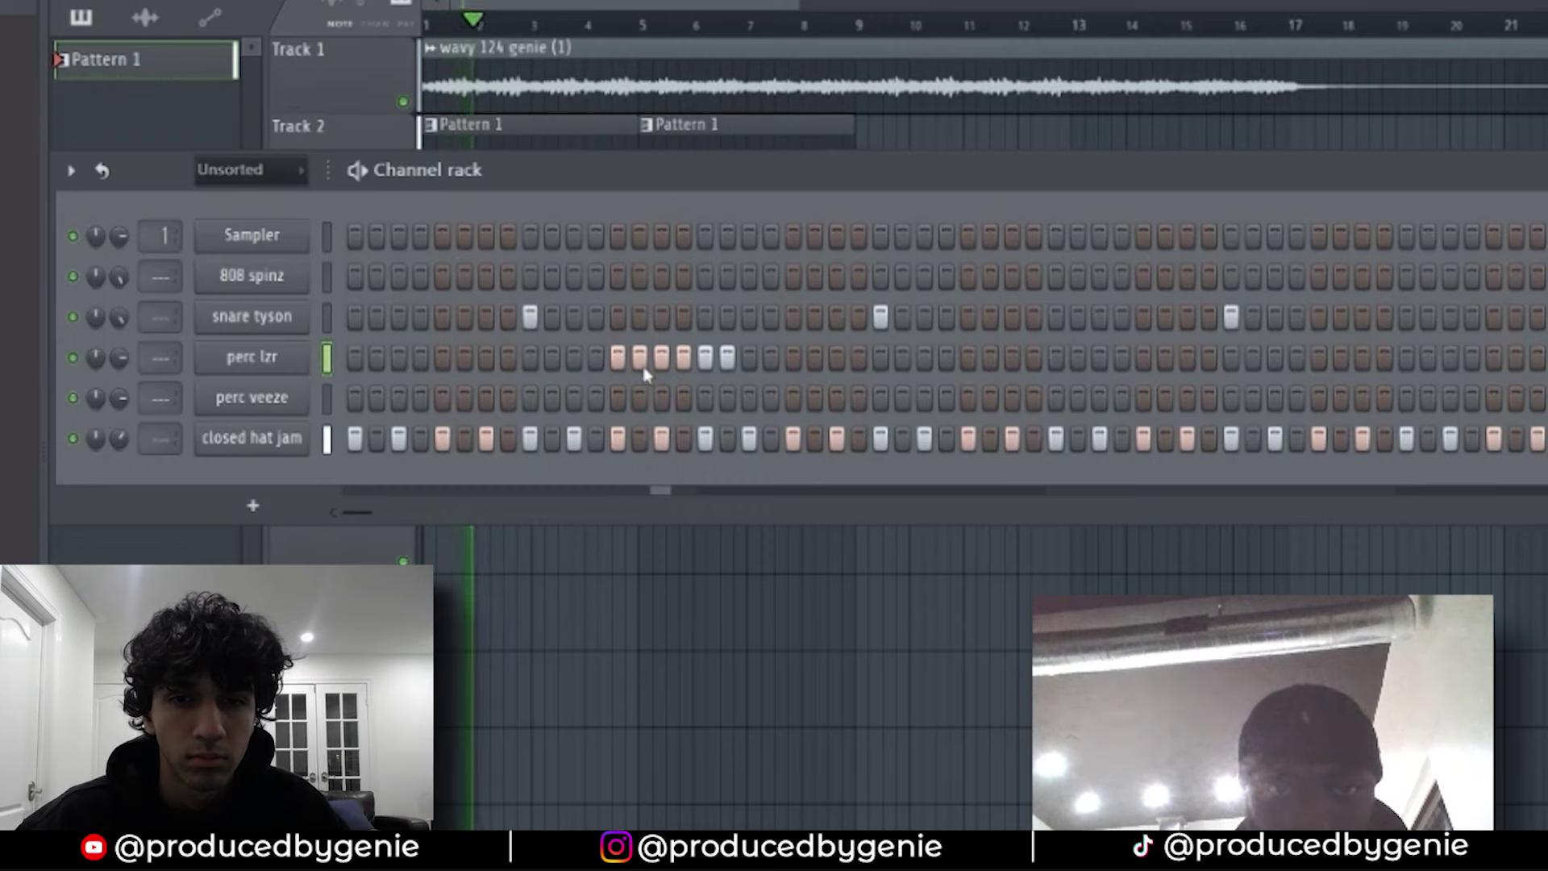
click(726, 364)
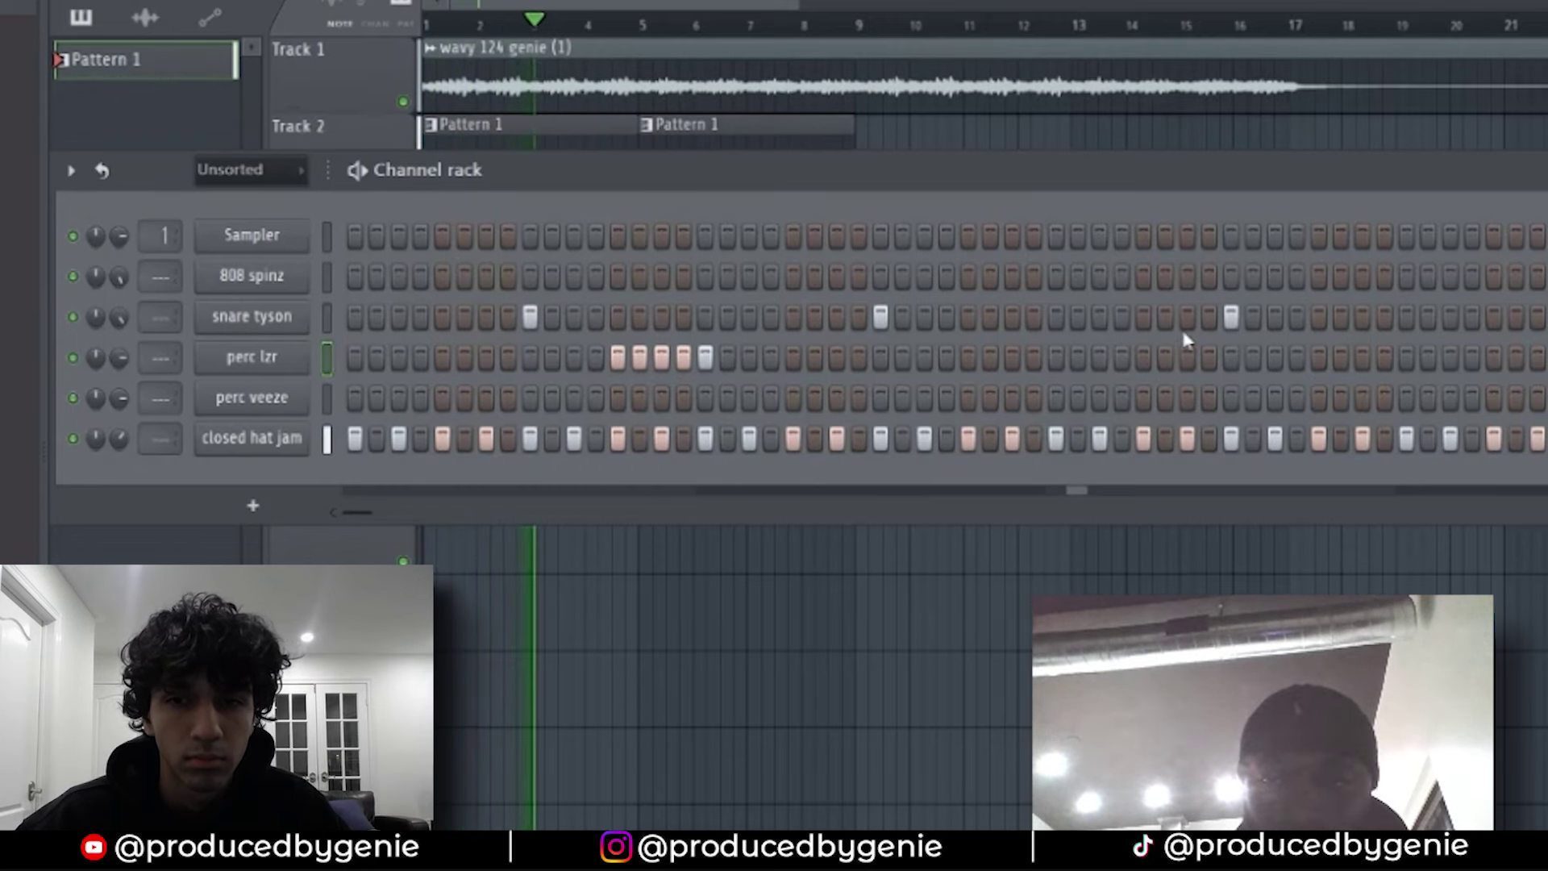
Step: Add a snare tyson hit on step 47 and ghost tri hits on steps 21 and 23 of Pattern 1
click(1363, 318)
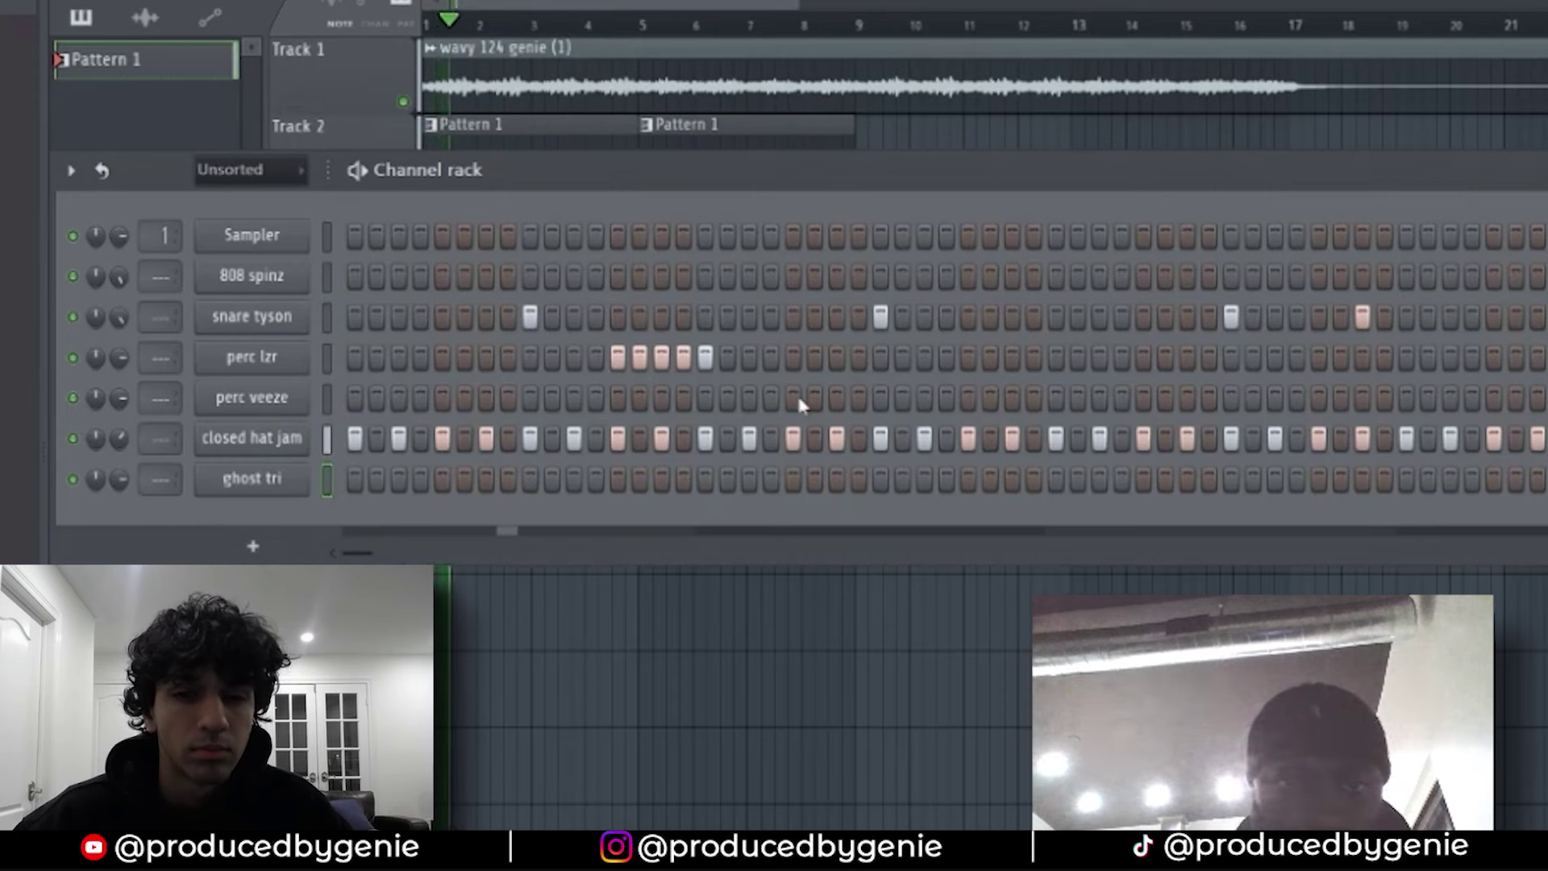
click(836, 479)
click(794, 479)
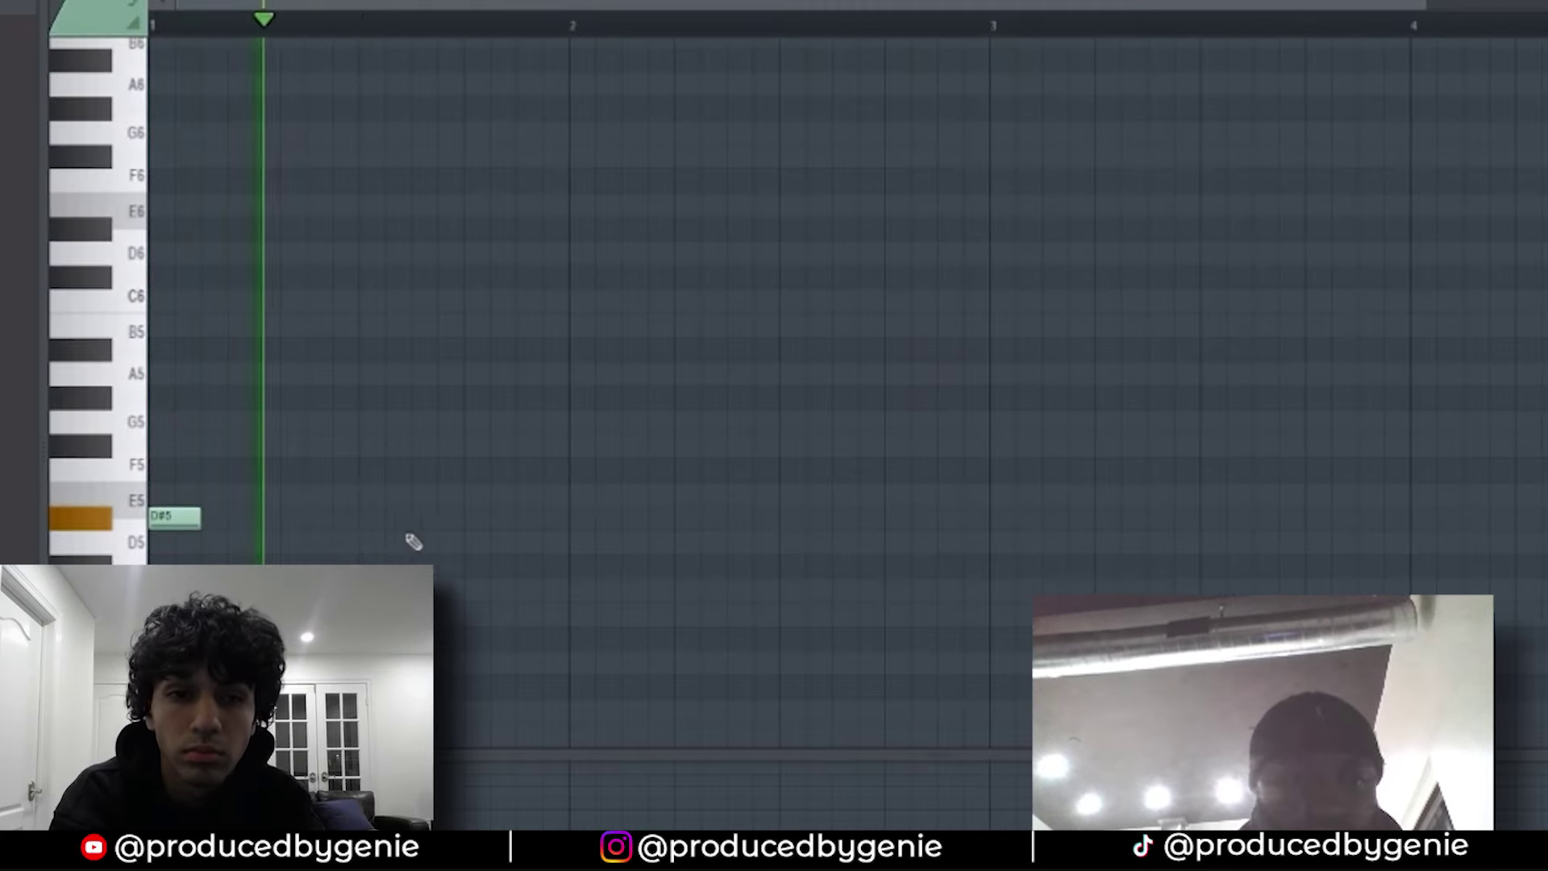
Step: Add D#5 notes on beats 2 and 3 and a B4 note on beat 4 of bar 2 in the piano roll
click(681, 520)
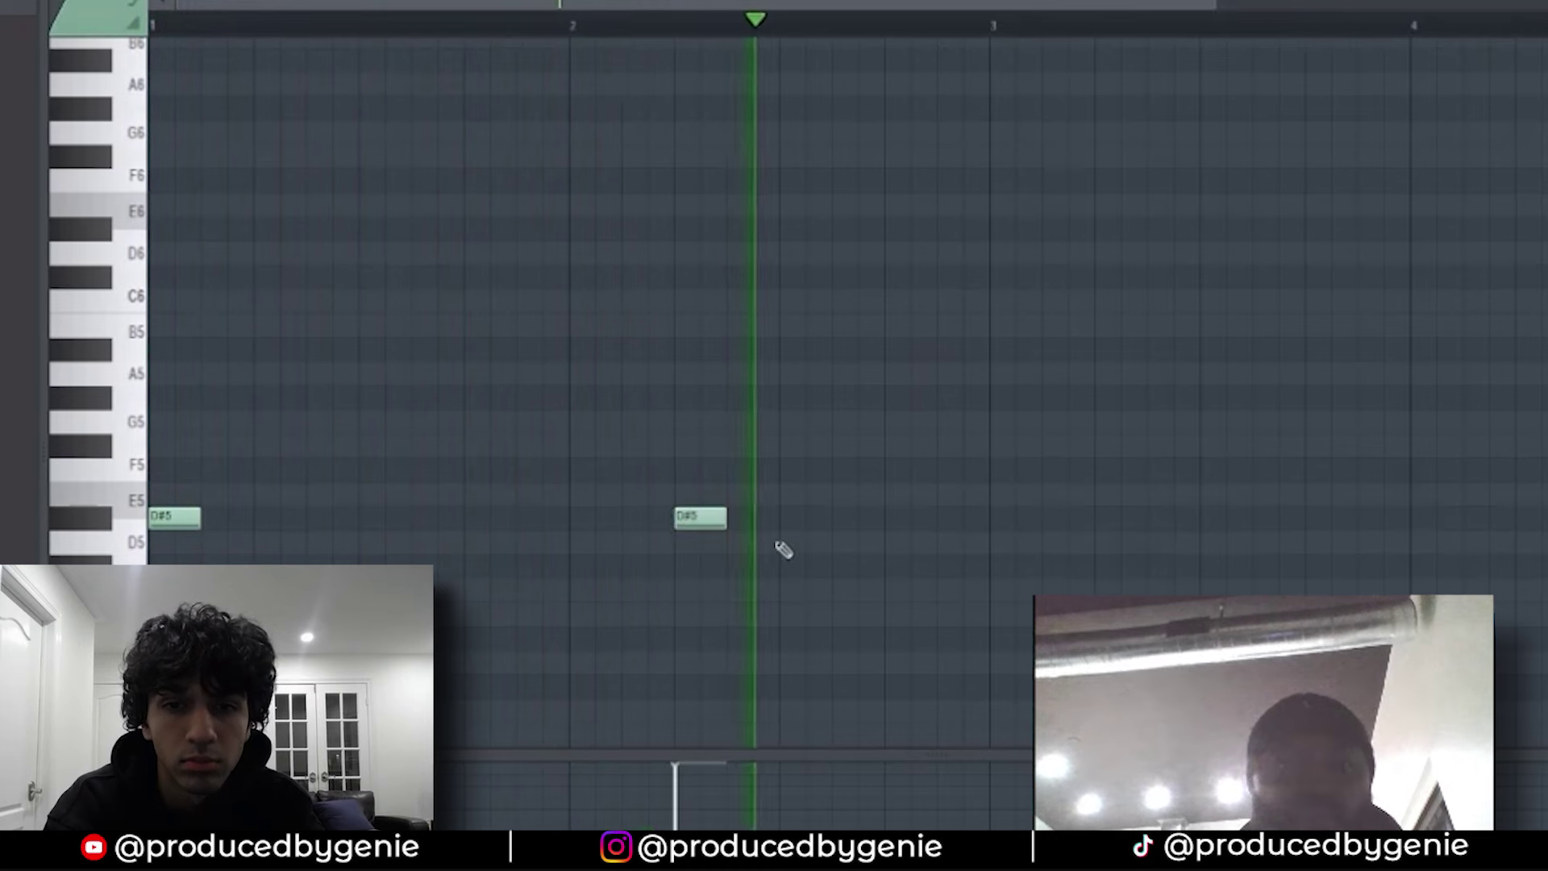
mouse_move(683, 523)
mouse_down()
mouse_move(603, 524)
mouse_move(692, 528)
mouse_up()
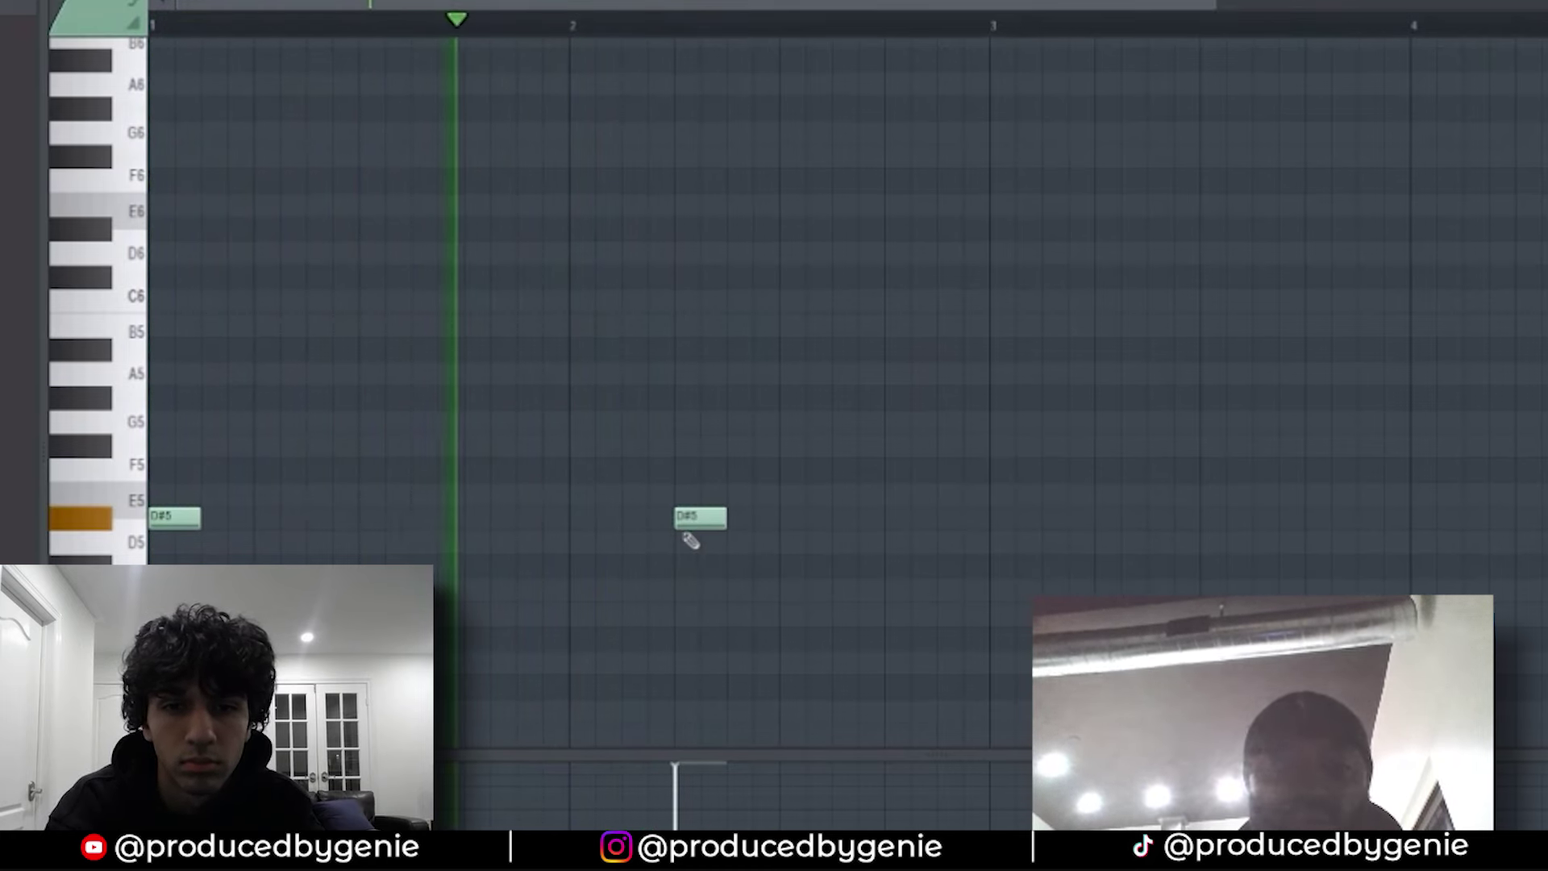
key(space)
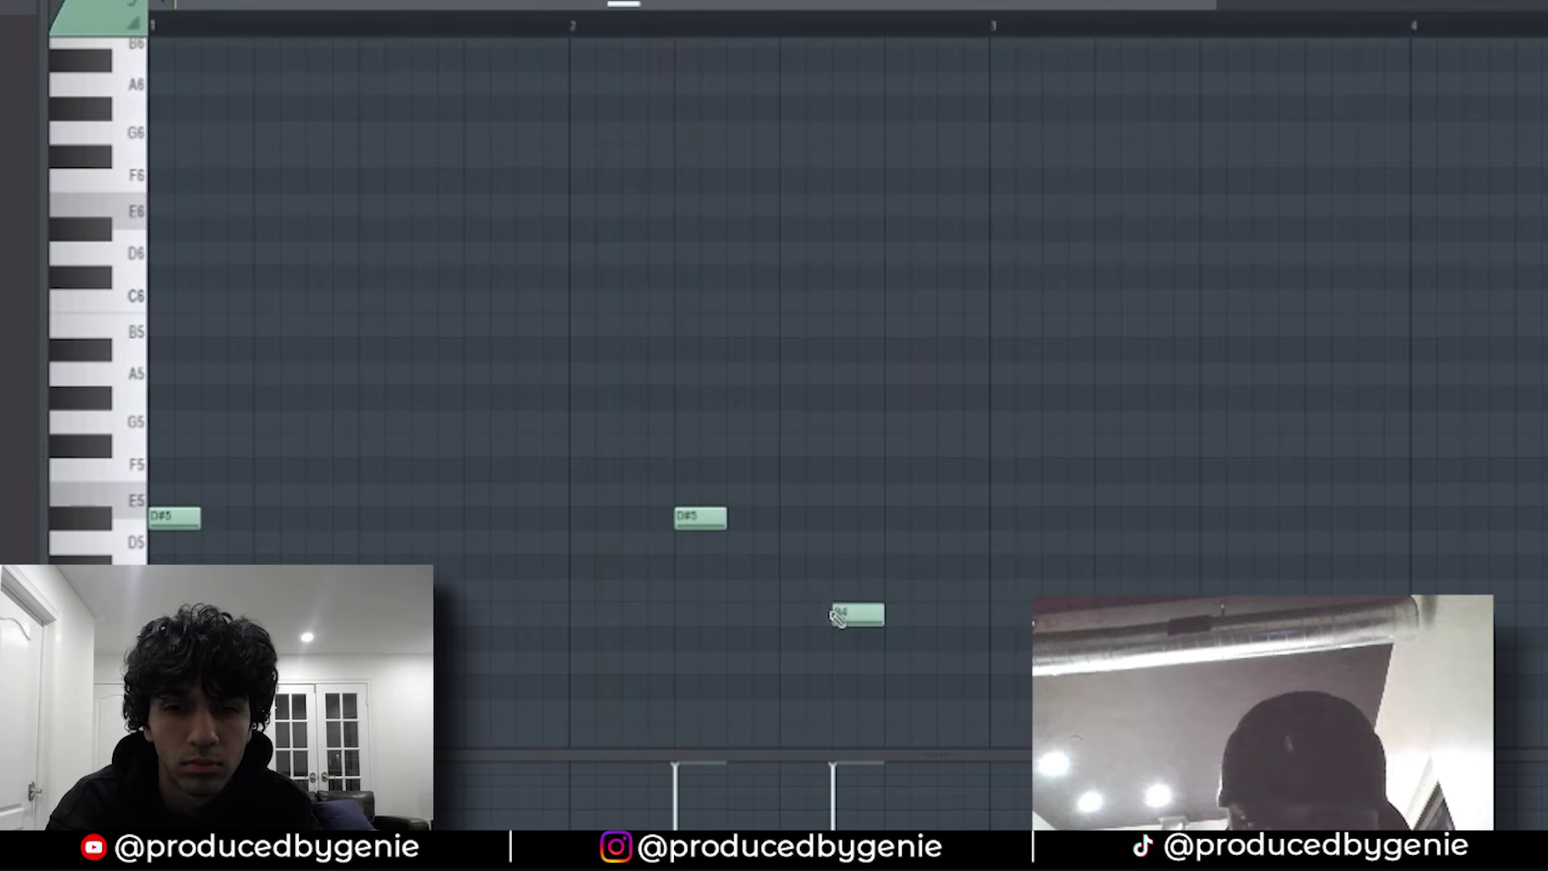
key(space)
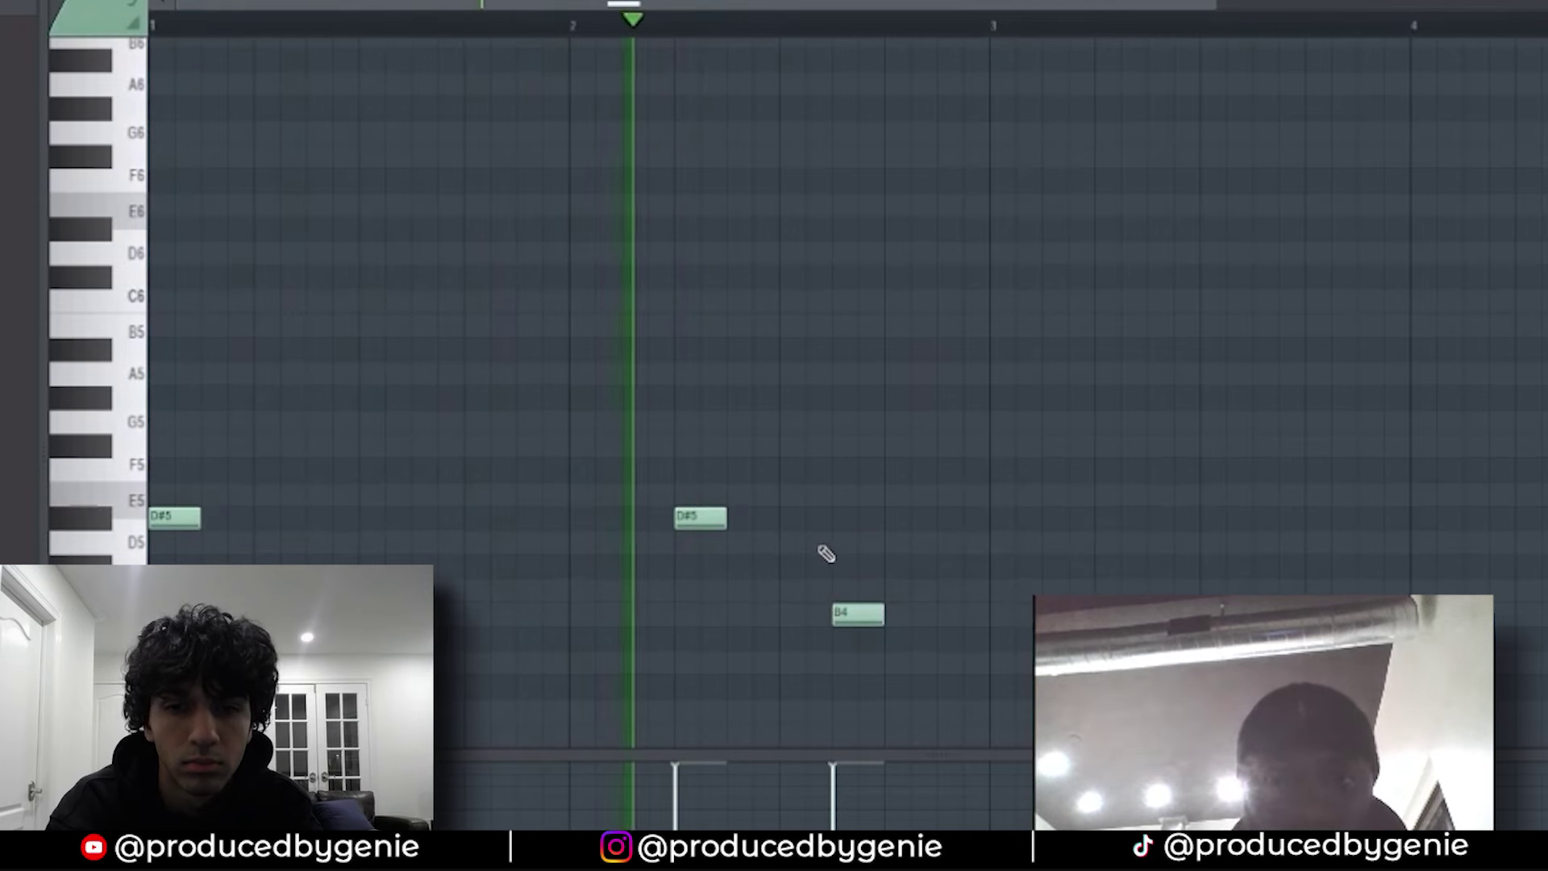
click(790, 523)
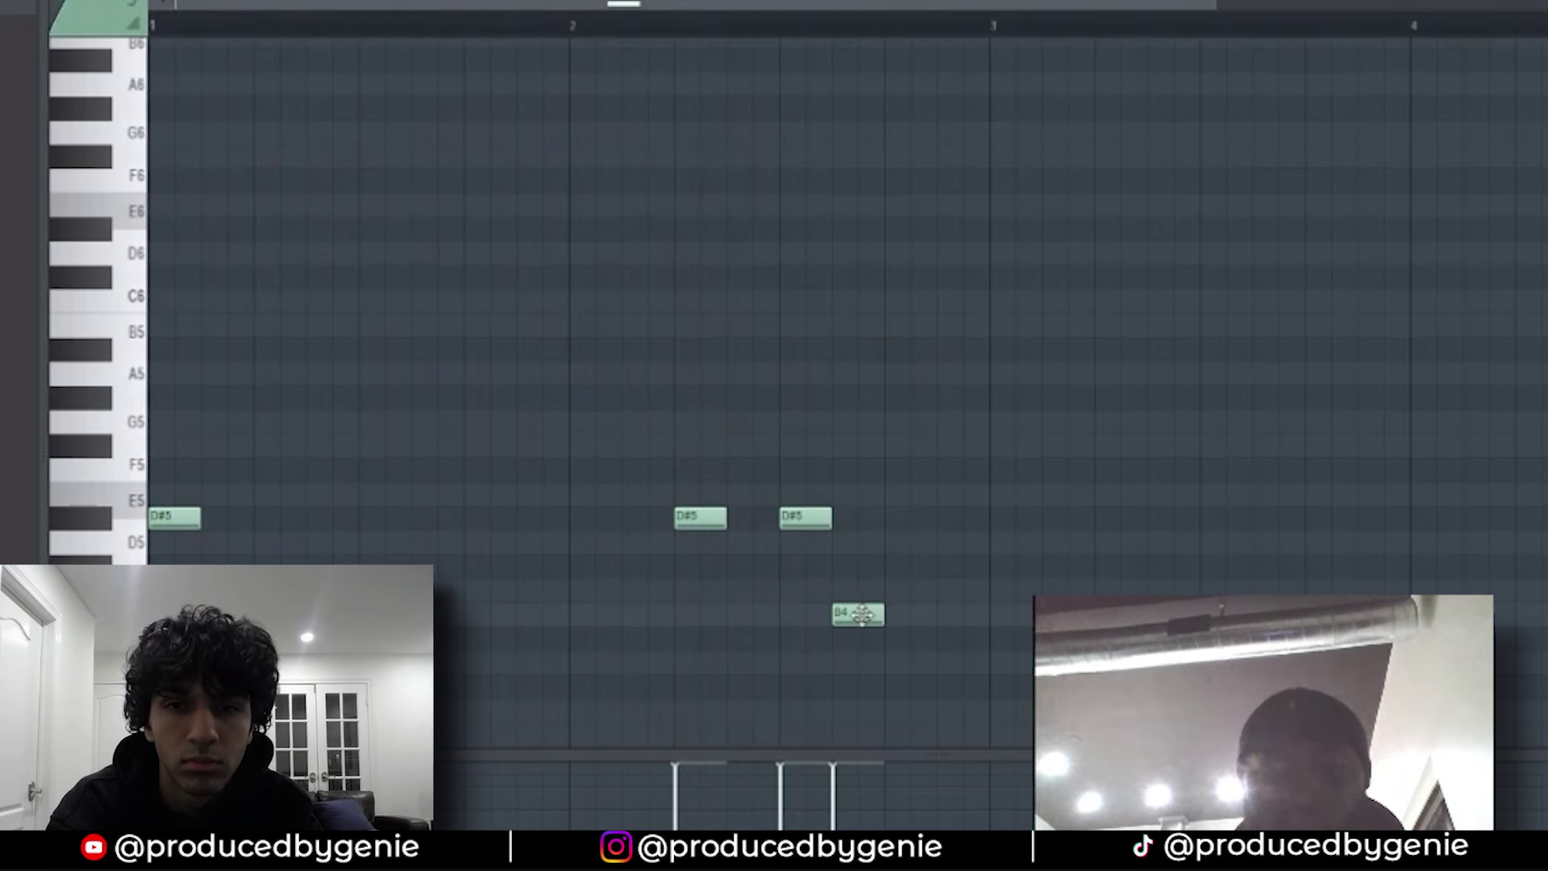
drag(847, 612, 900, 613)
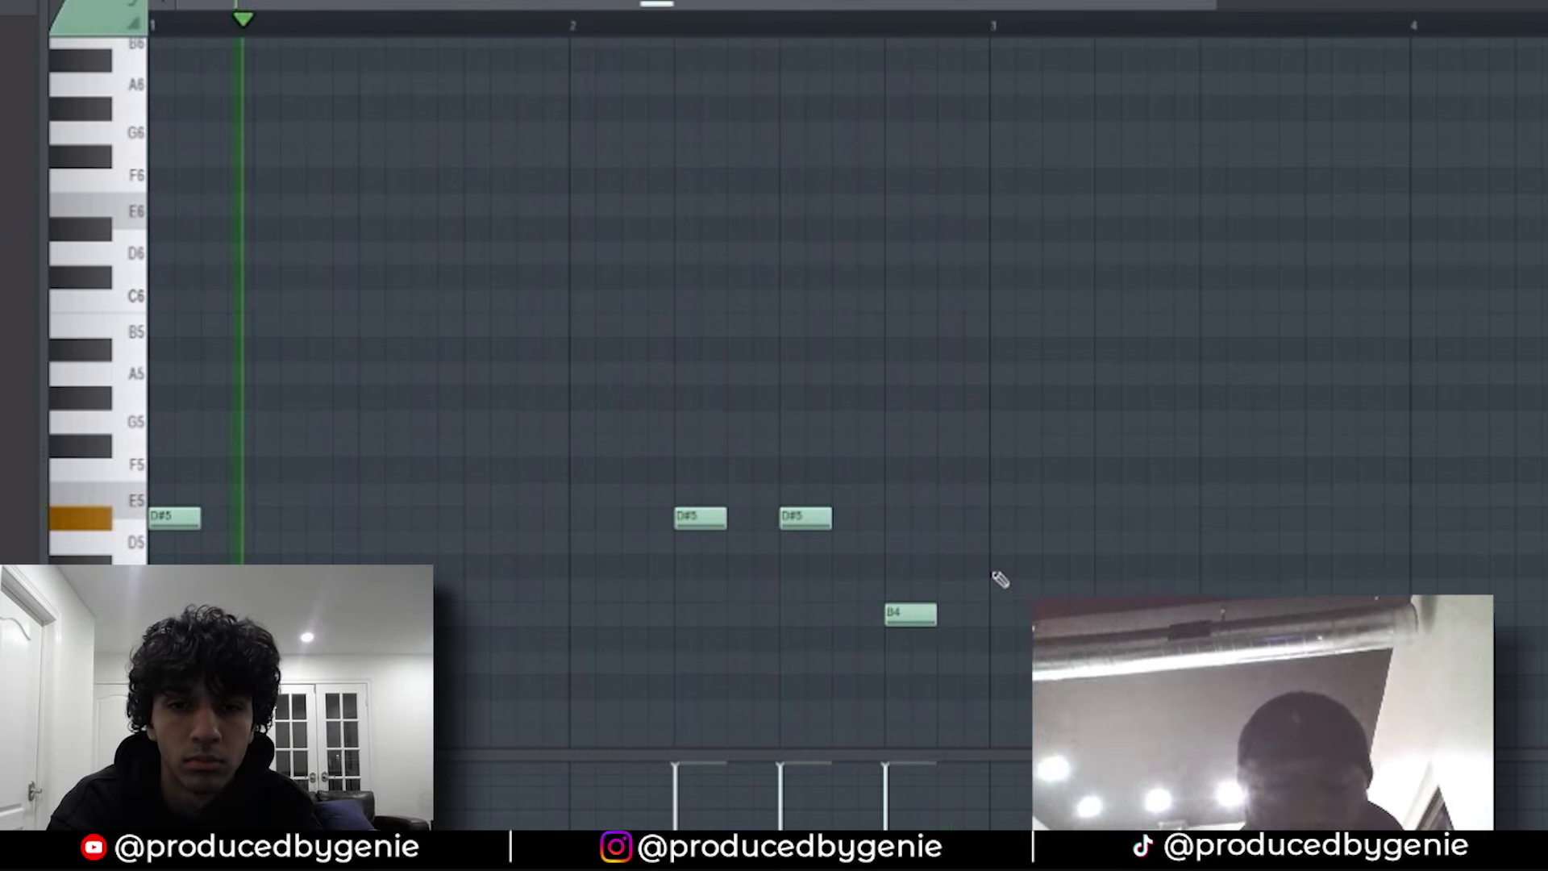
Step: Duplicate the two-bar D#5 and B4 note sequence to start at bar 3, and deselect the copied notes
key(ctrl+b)
key(shift+Right)
scroll(1000, 579, right, 1)
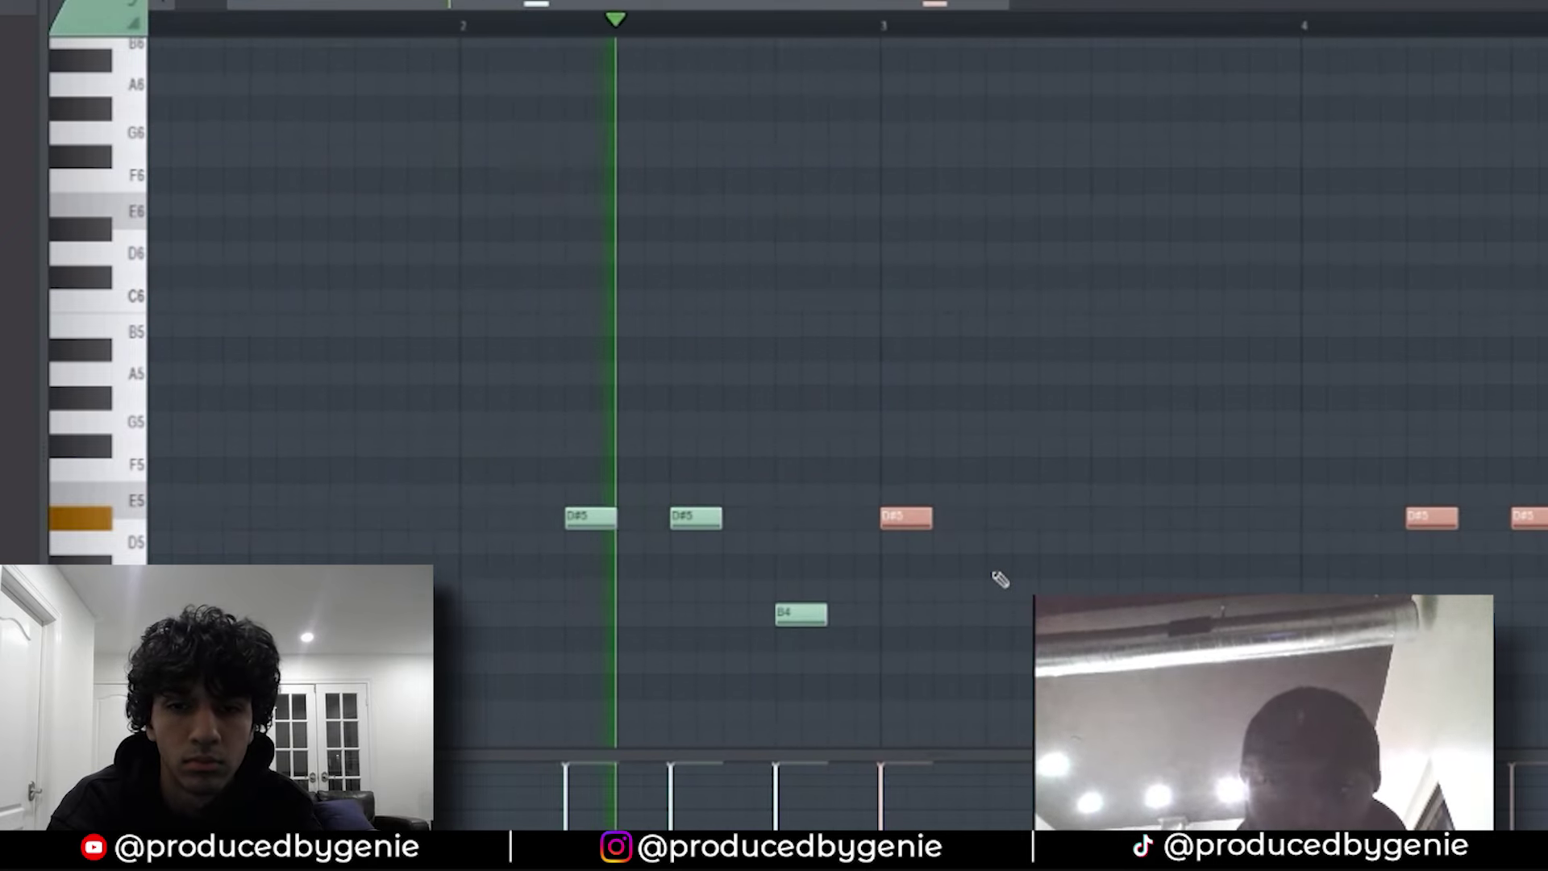
key(ctrl+d)
Step: Move the remaining wavy 124 genie (1) clip to Track 7 at bar 17 and set the playhead to bar 17
key(F9)
key(F5)
mouse_move(1526, 242)
mouse_down()
mouse_move(1271, 549)
mouse_move(1355, 530)
mouse_move(1340, 531)
mouse_up()
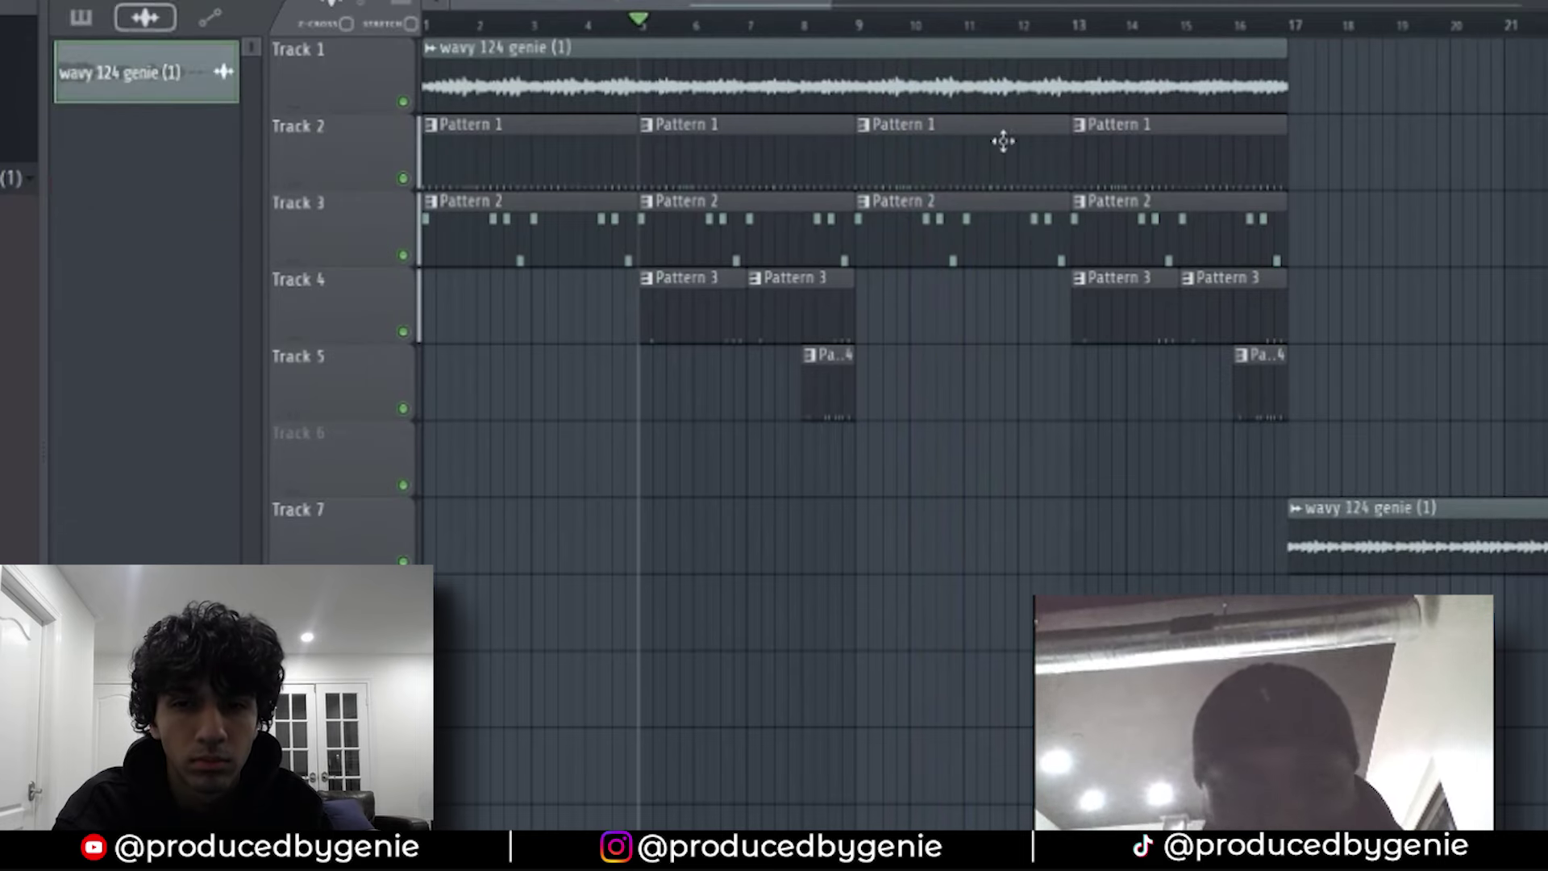
drag(760, 8, 814, 10)
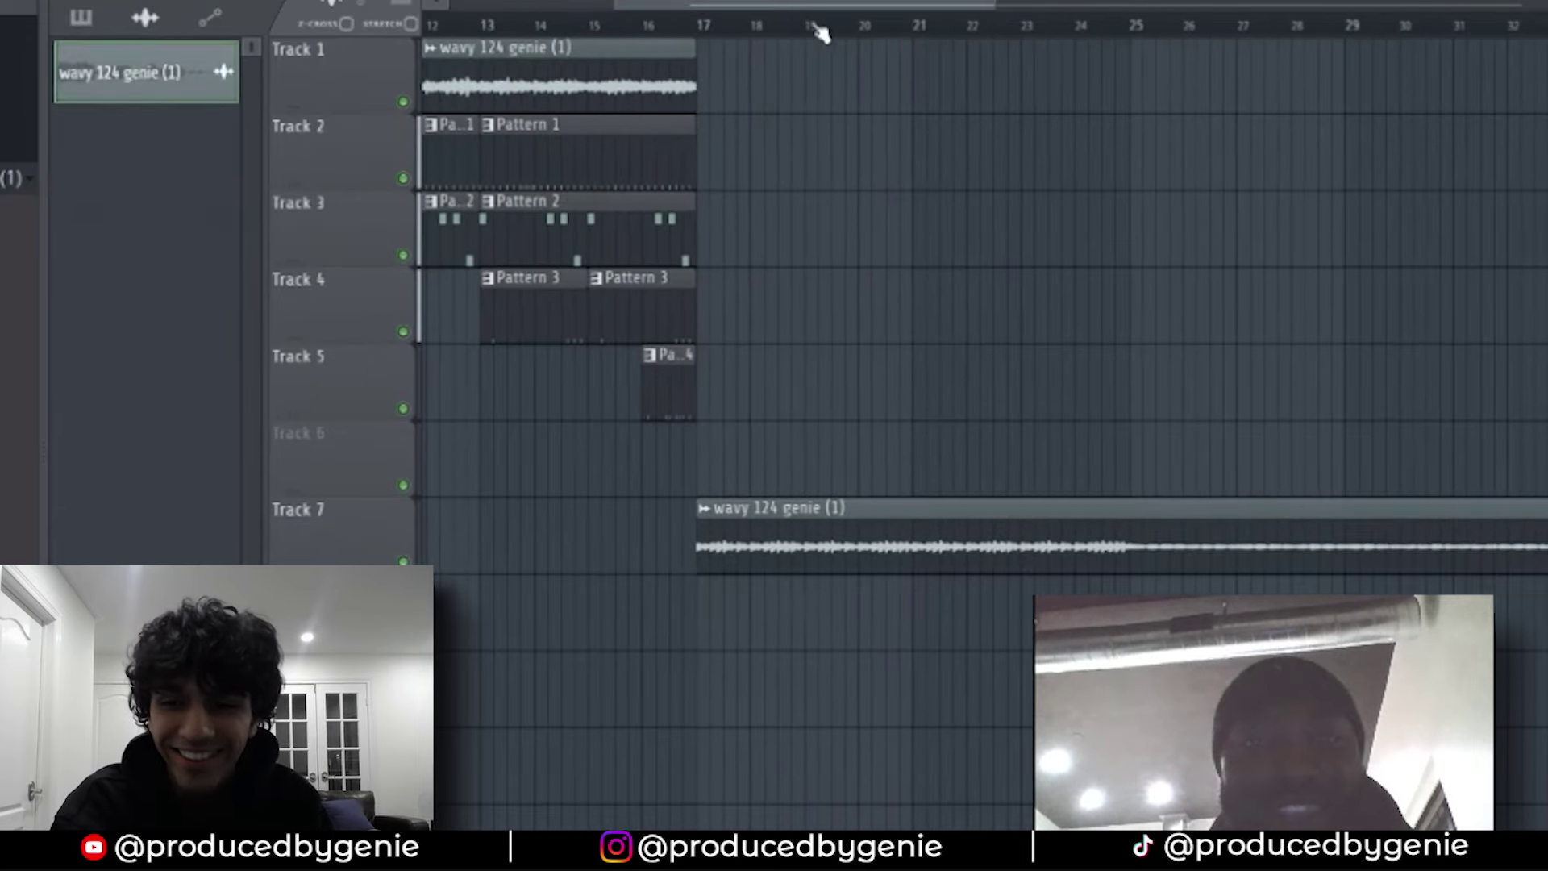
click(708, 25)
click(698, 26)
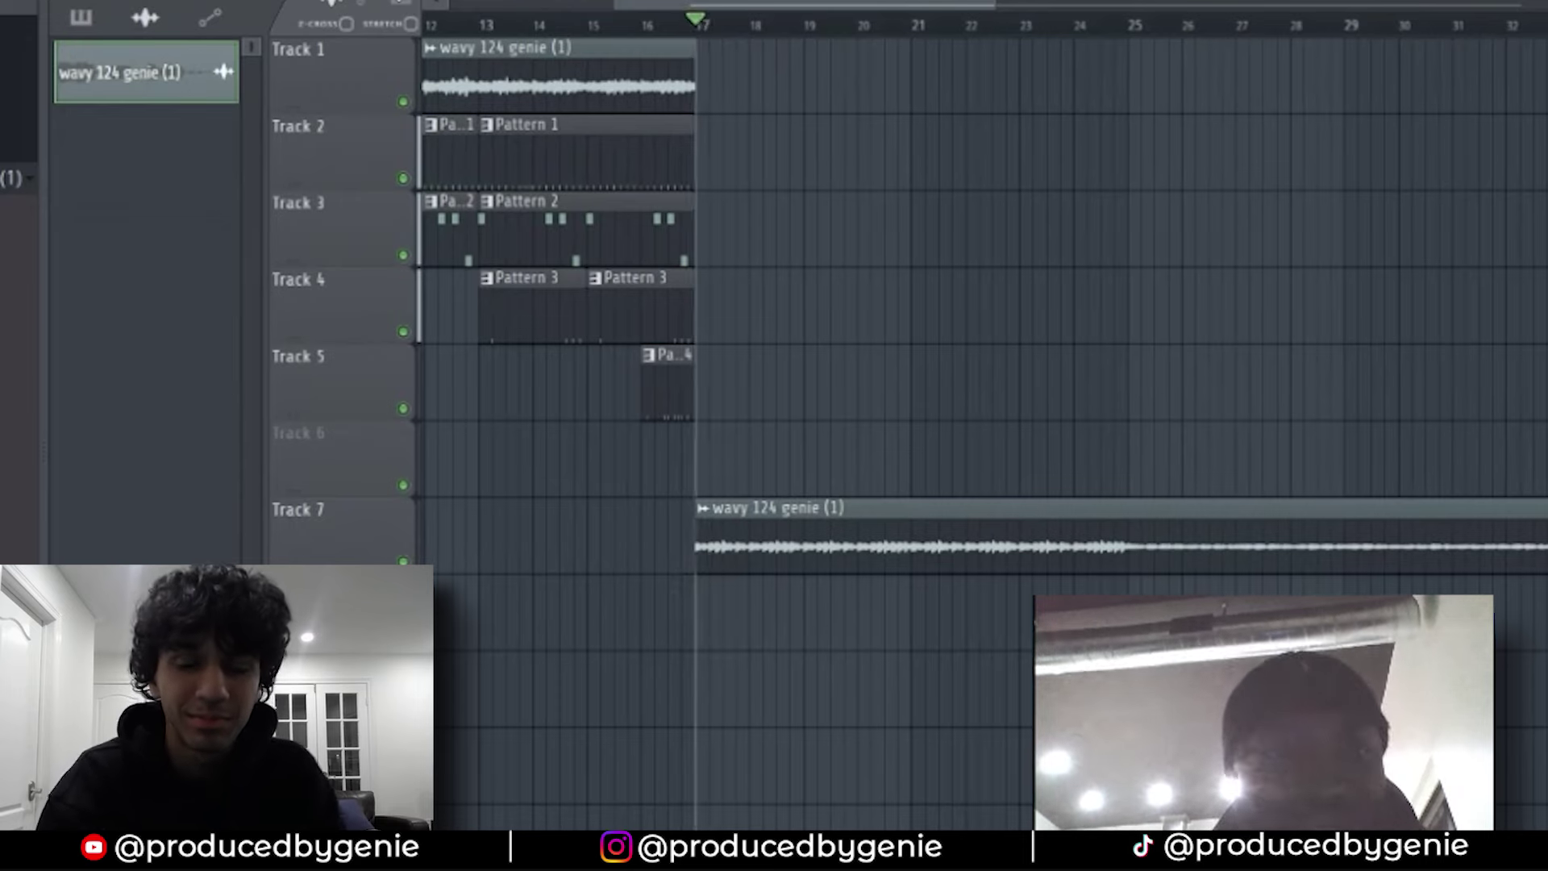
Step: Move the wavy 124 genie (1) clip from Track 7 to Track 9 at bar 1
key(space)
drag(550, 8, 162, 210)
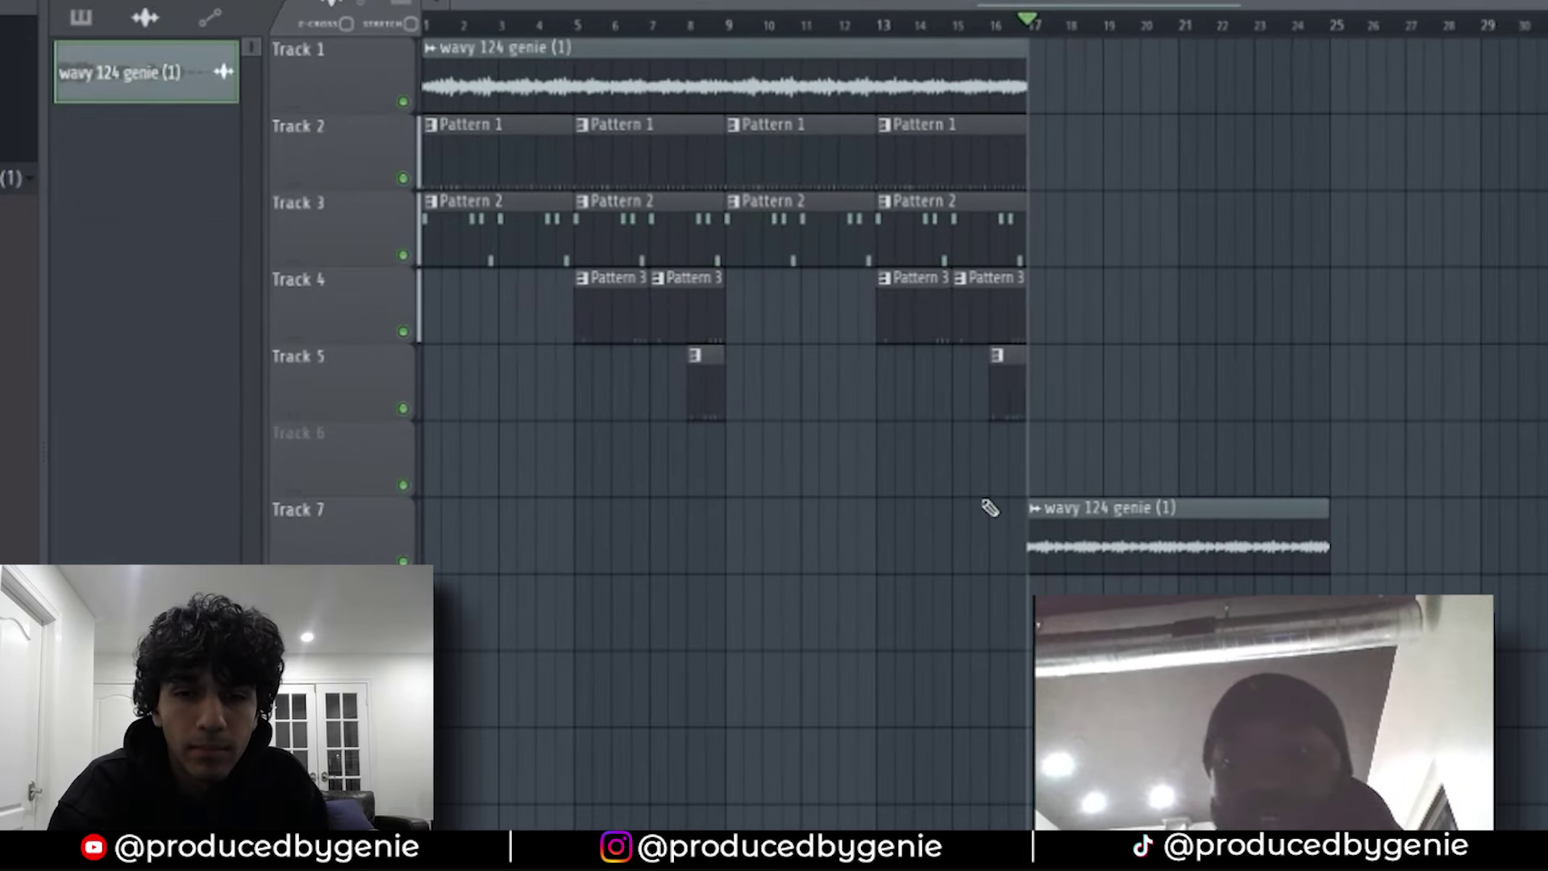
drag(1232, 562, 569, 720)
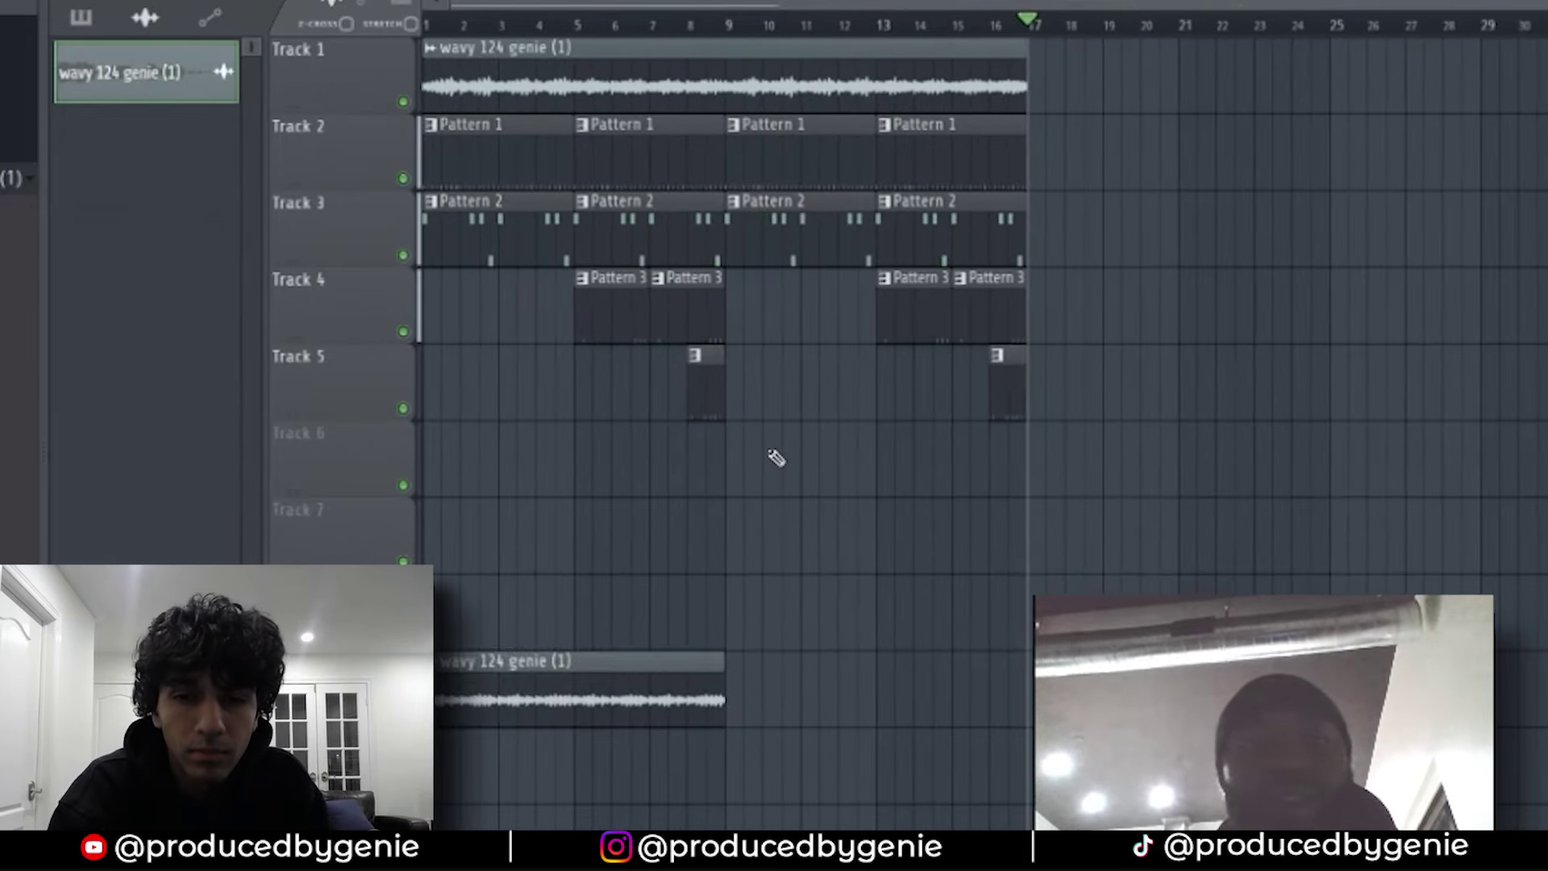
Step: Shift all clips on Tracks 1 to 5 so they start at bar 9, and deselect them
drag(1088, 83, 484, 450)
drag(461, 258, 757, 249)
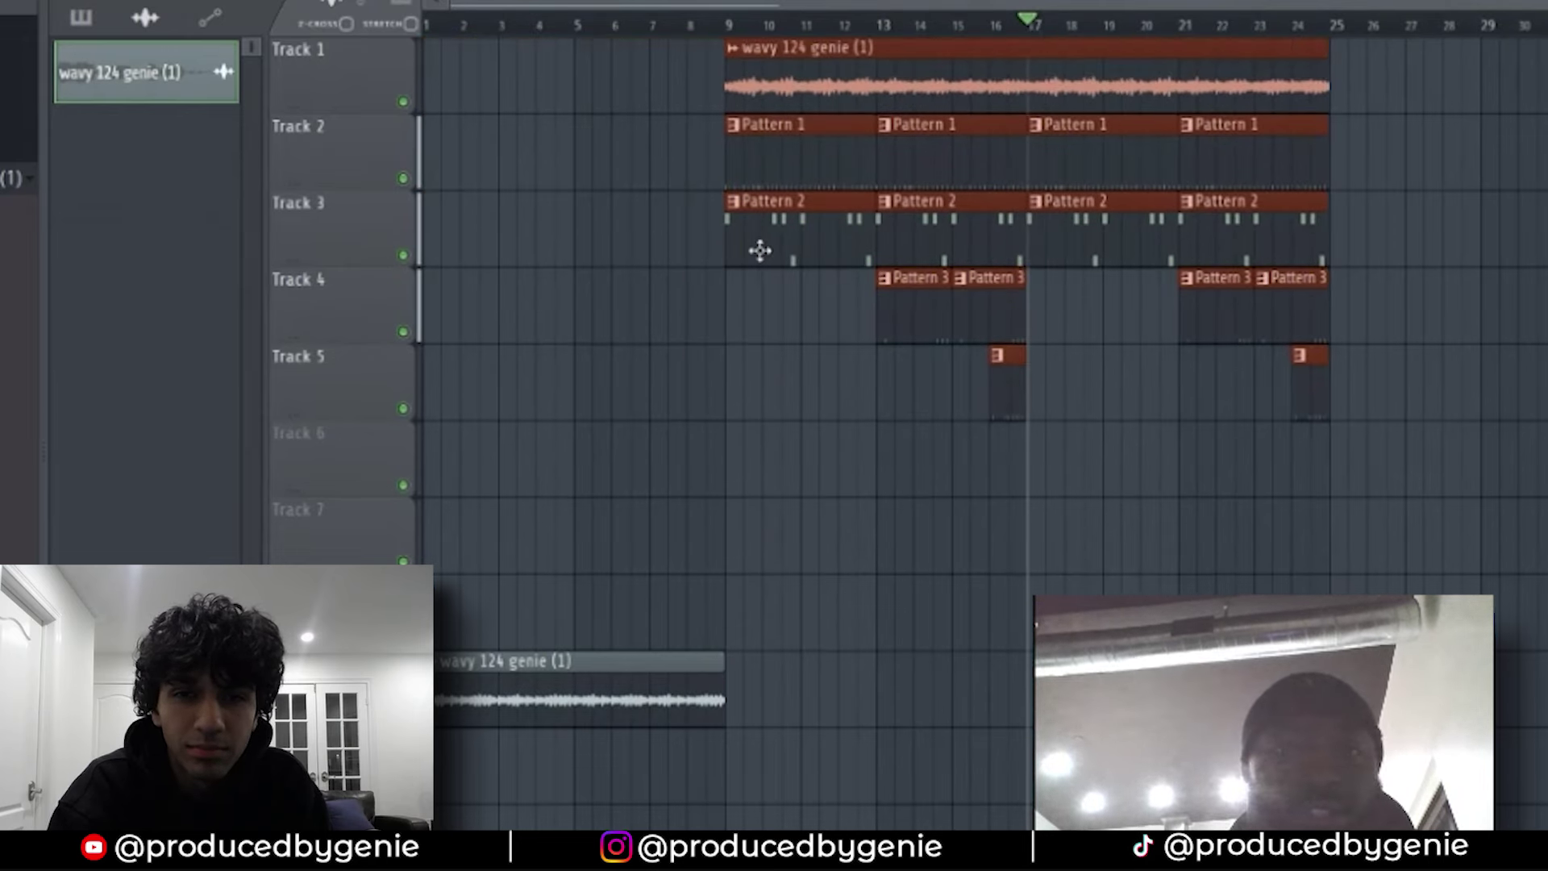
ctrl+click(684, 343)
Step: Play the arrangement from its intro and select the genieee tag channel in the channel rack
drag(484, 32, 368, 45)
key(space)
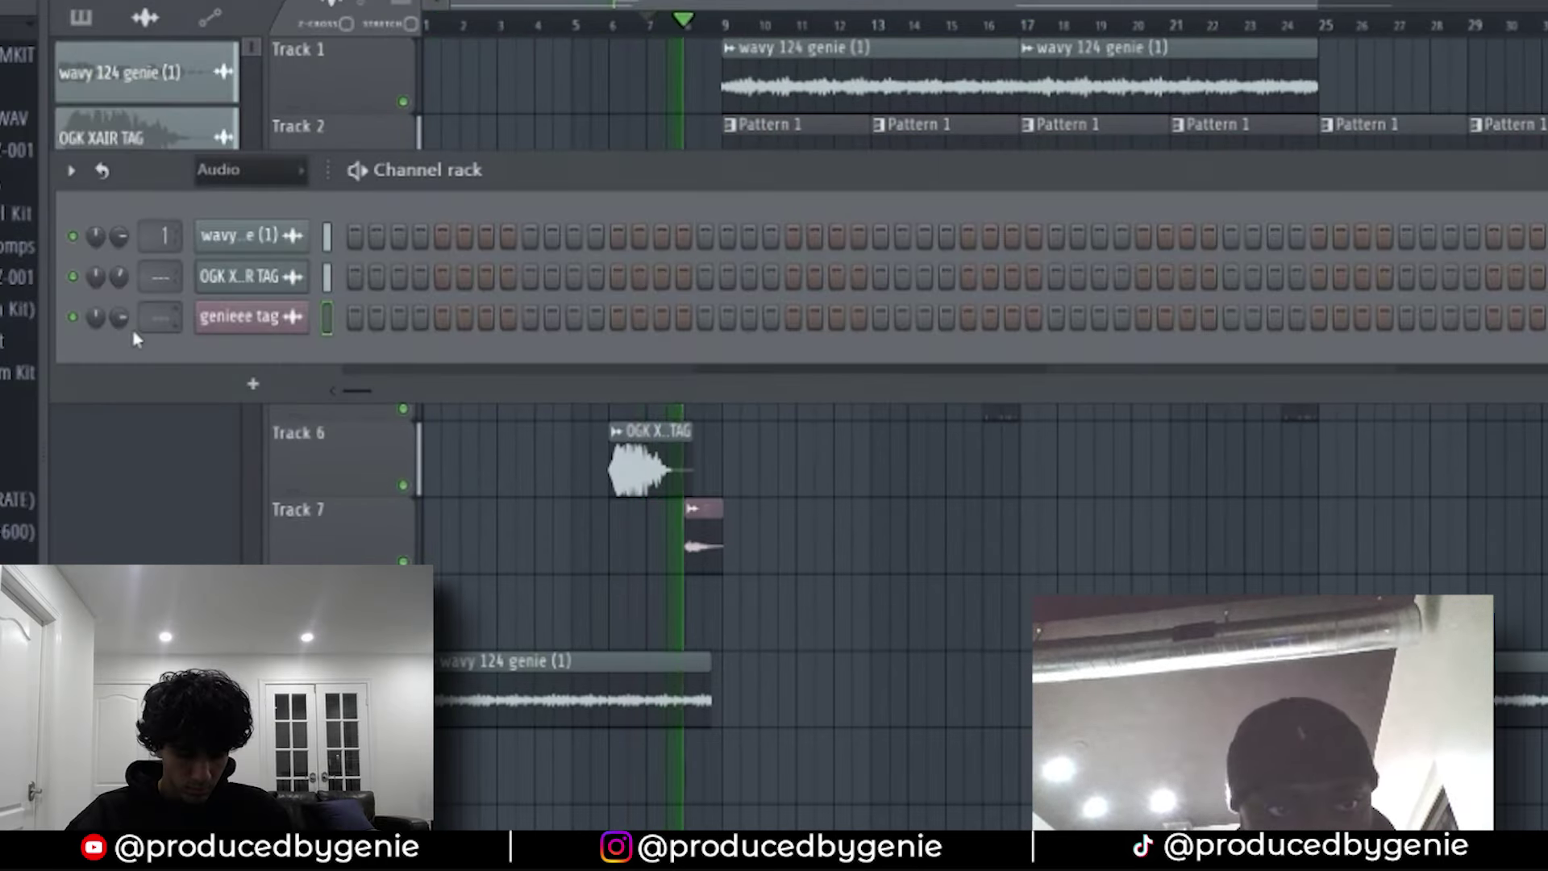
click(252, 319)
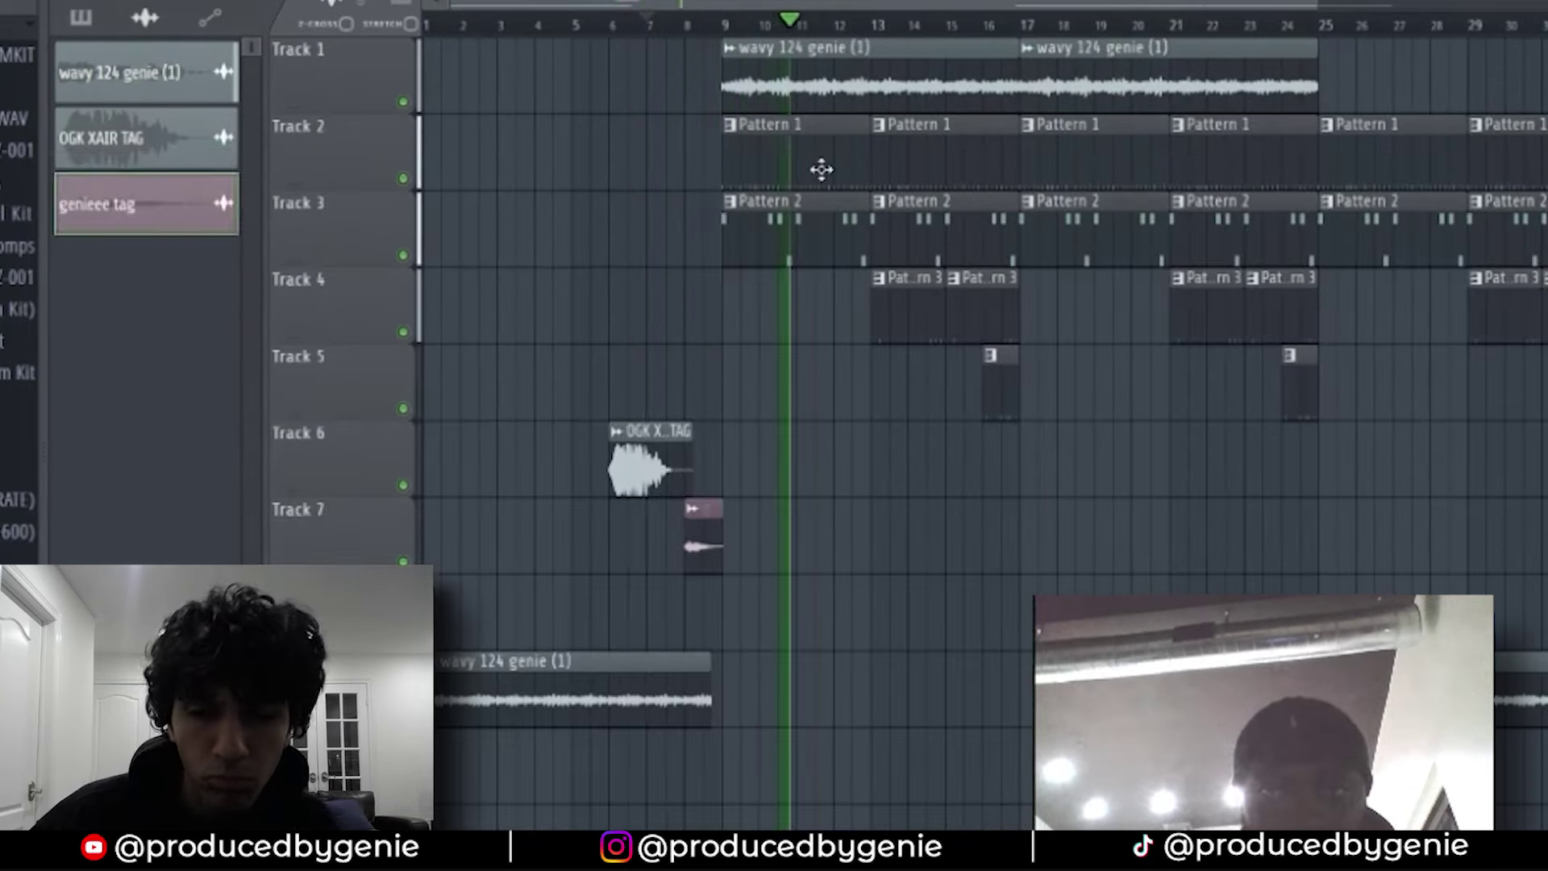
Step: Browse the drum kit folders for another sample and play a short part of the arrangement
scroll(19, 306, down, 2)
scroll(19, 306, up, 3)
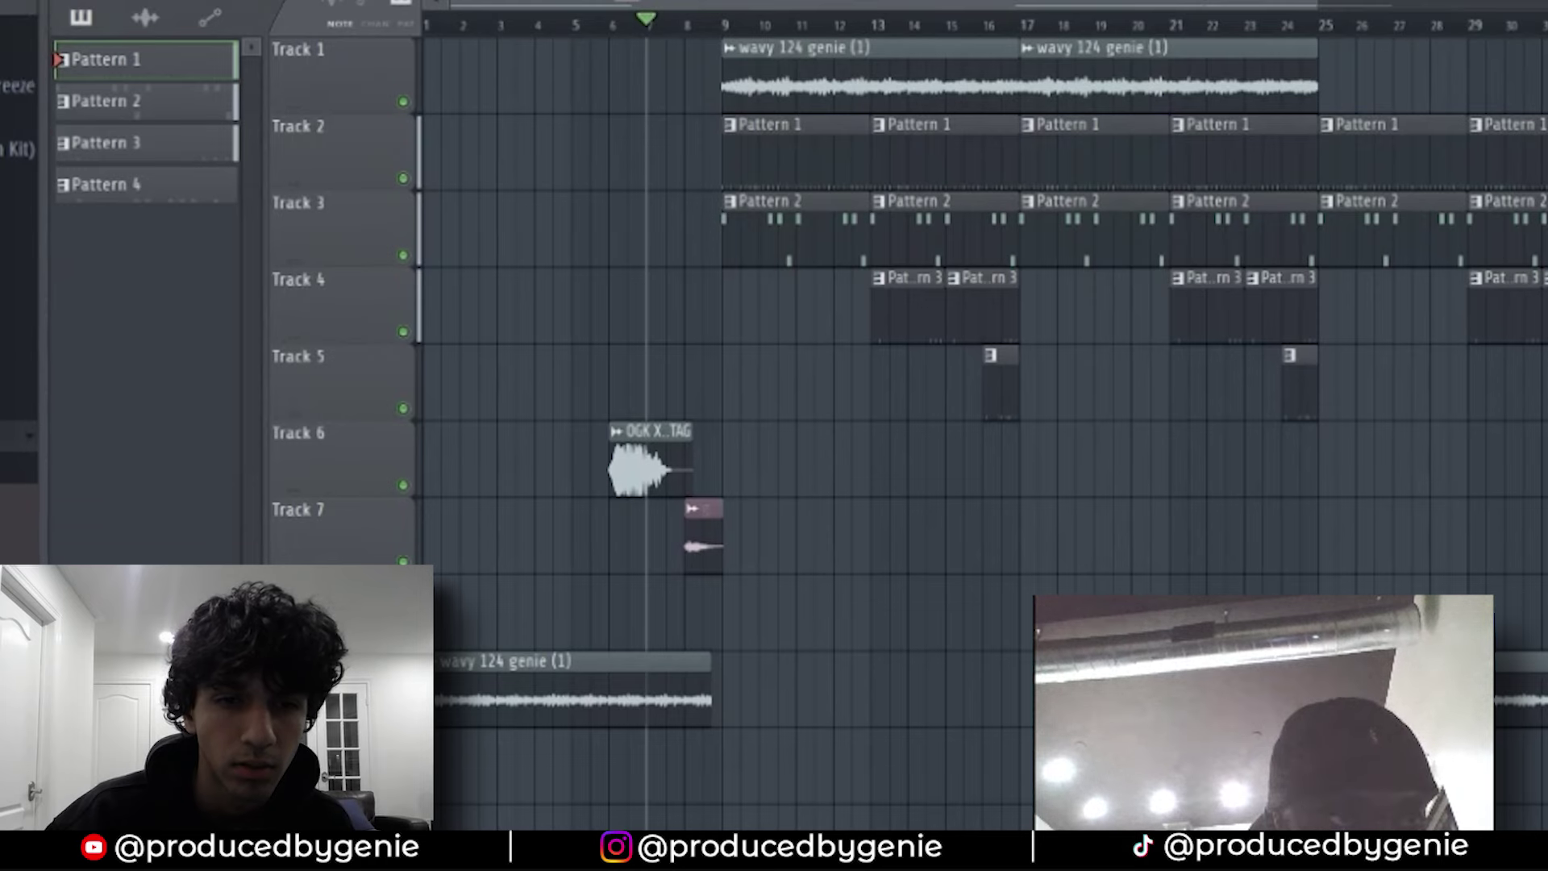
scroll(19, 306, up, 5)
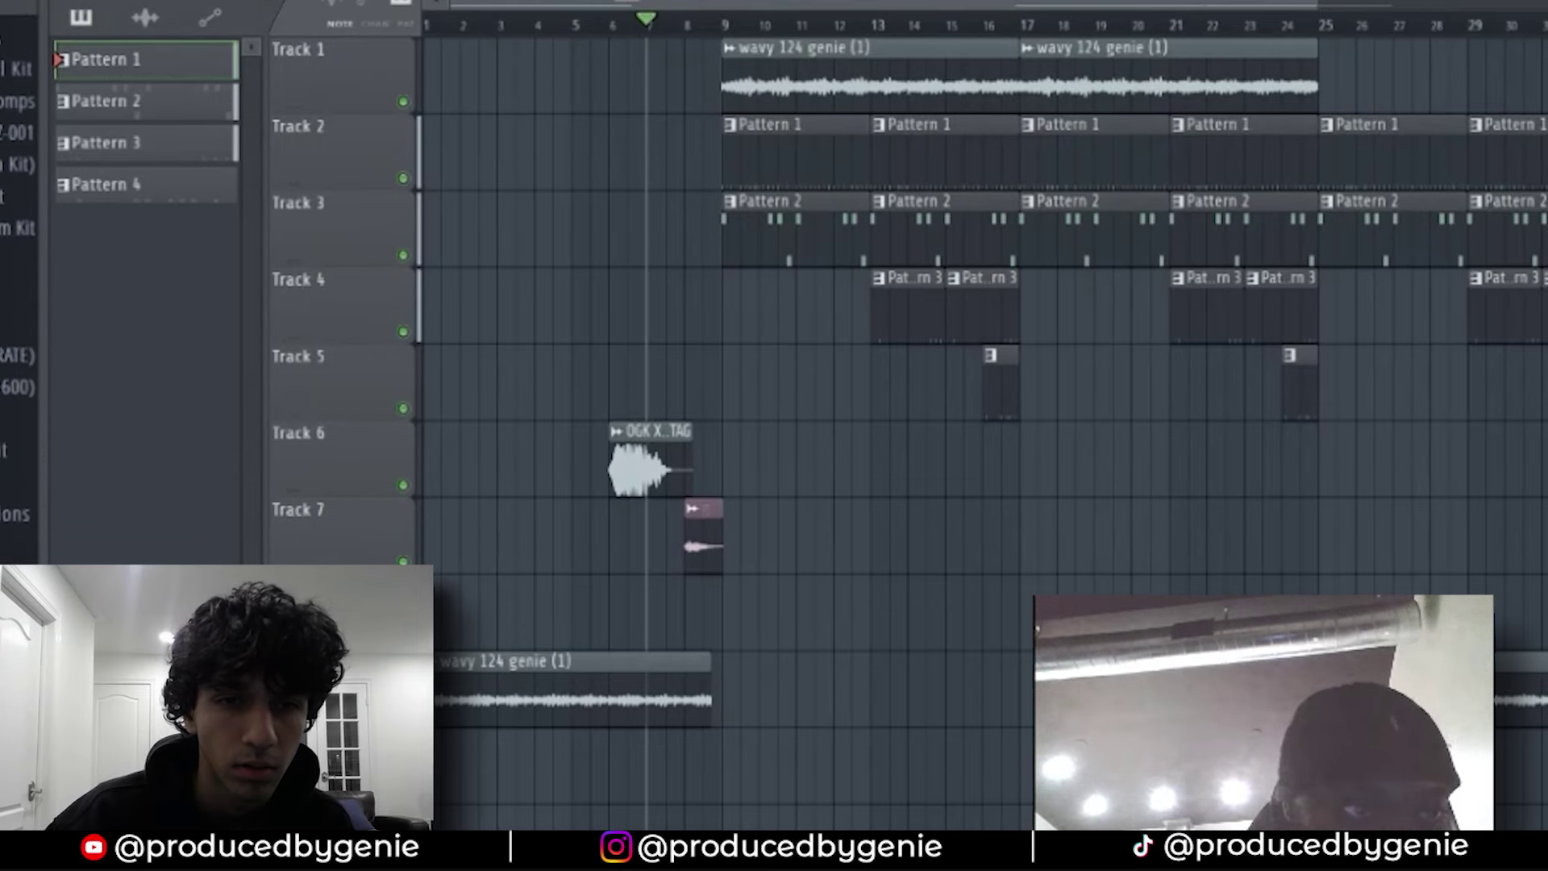
scroll(19, 306, up, 5)
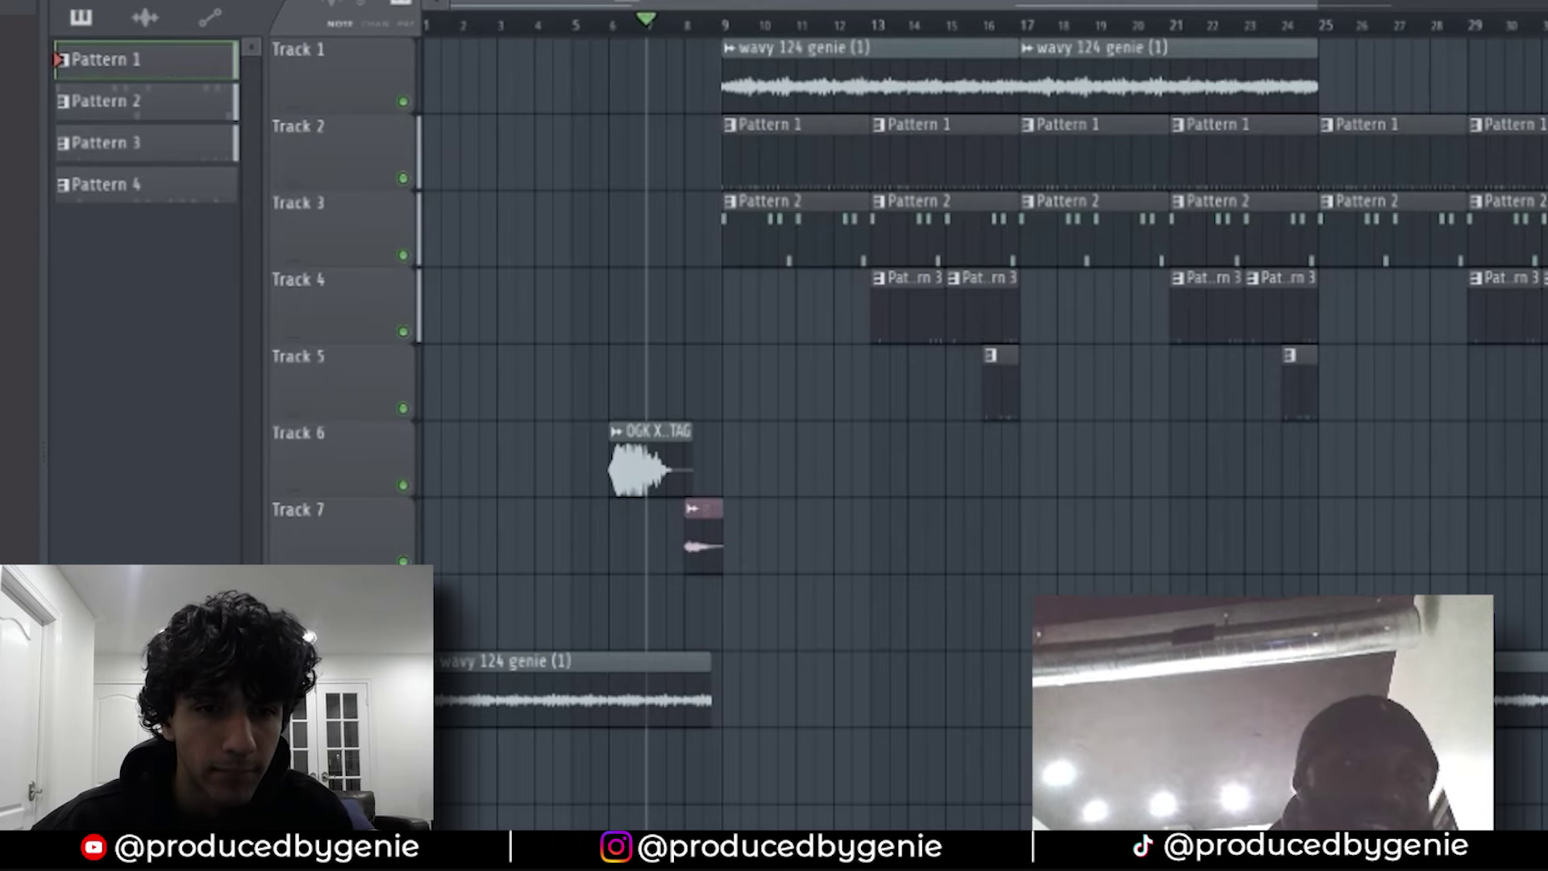
scroll(19, 307, up, 4)
scroll(19, 306, down, 4)
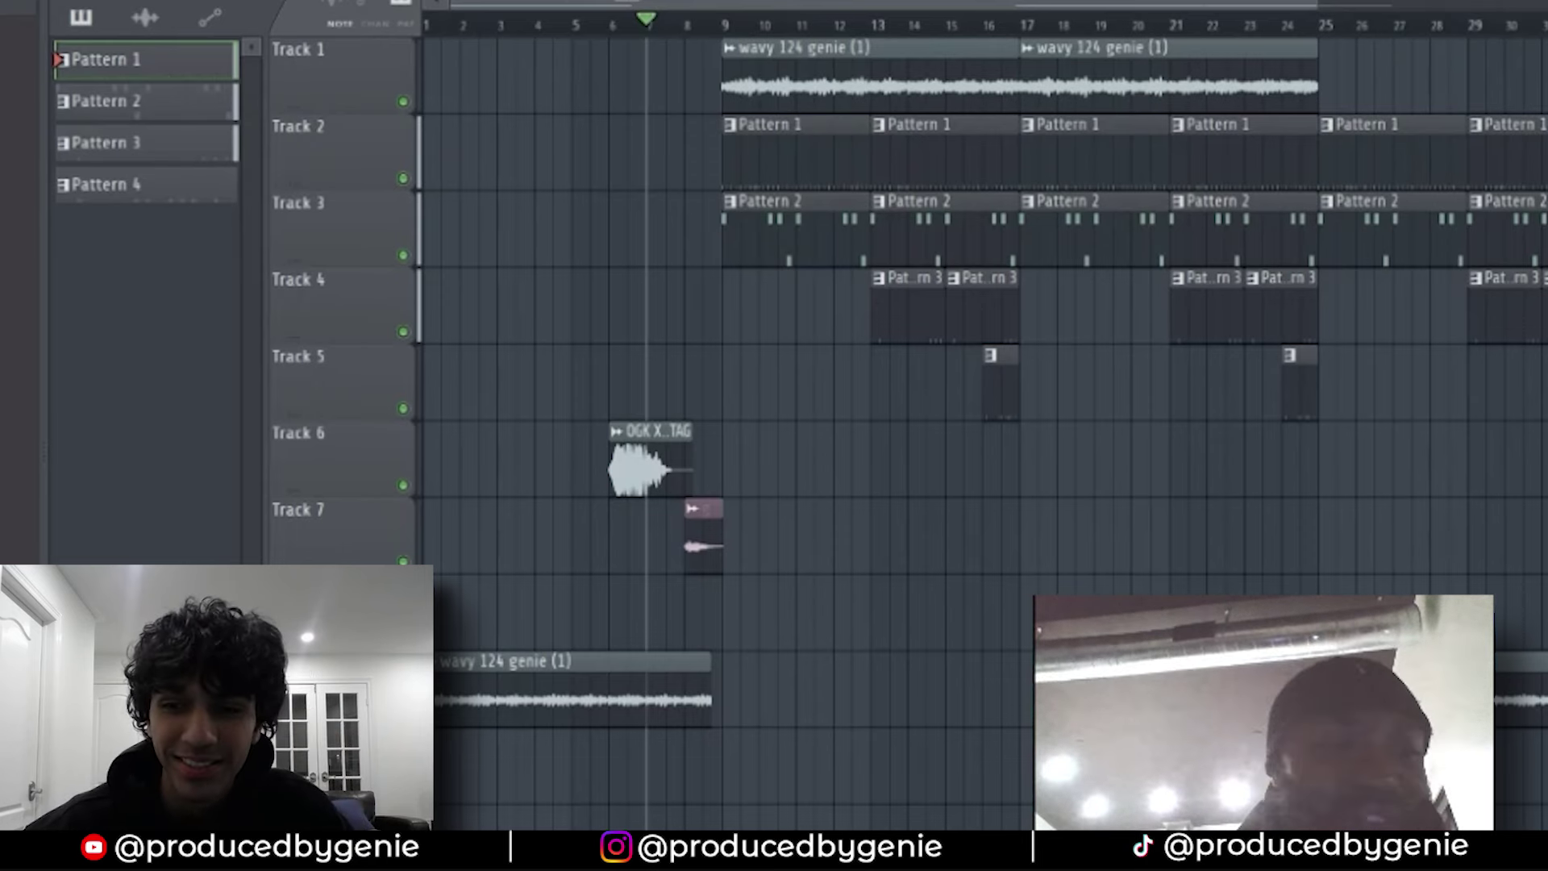
key(space)
key(space)
Step: Add the crash 1 - prpht sample to Track 4 at bar 1 and set the playhead to bar 1
drag(1312, 3, 1544, 3)
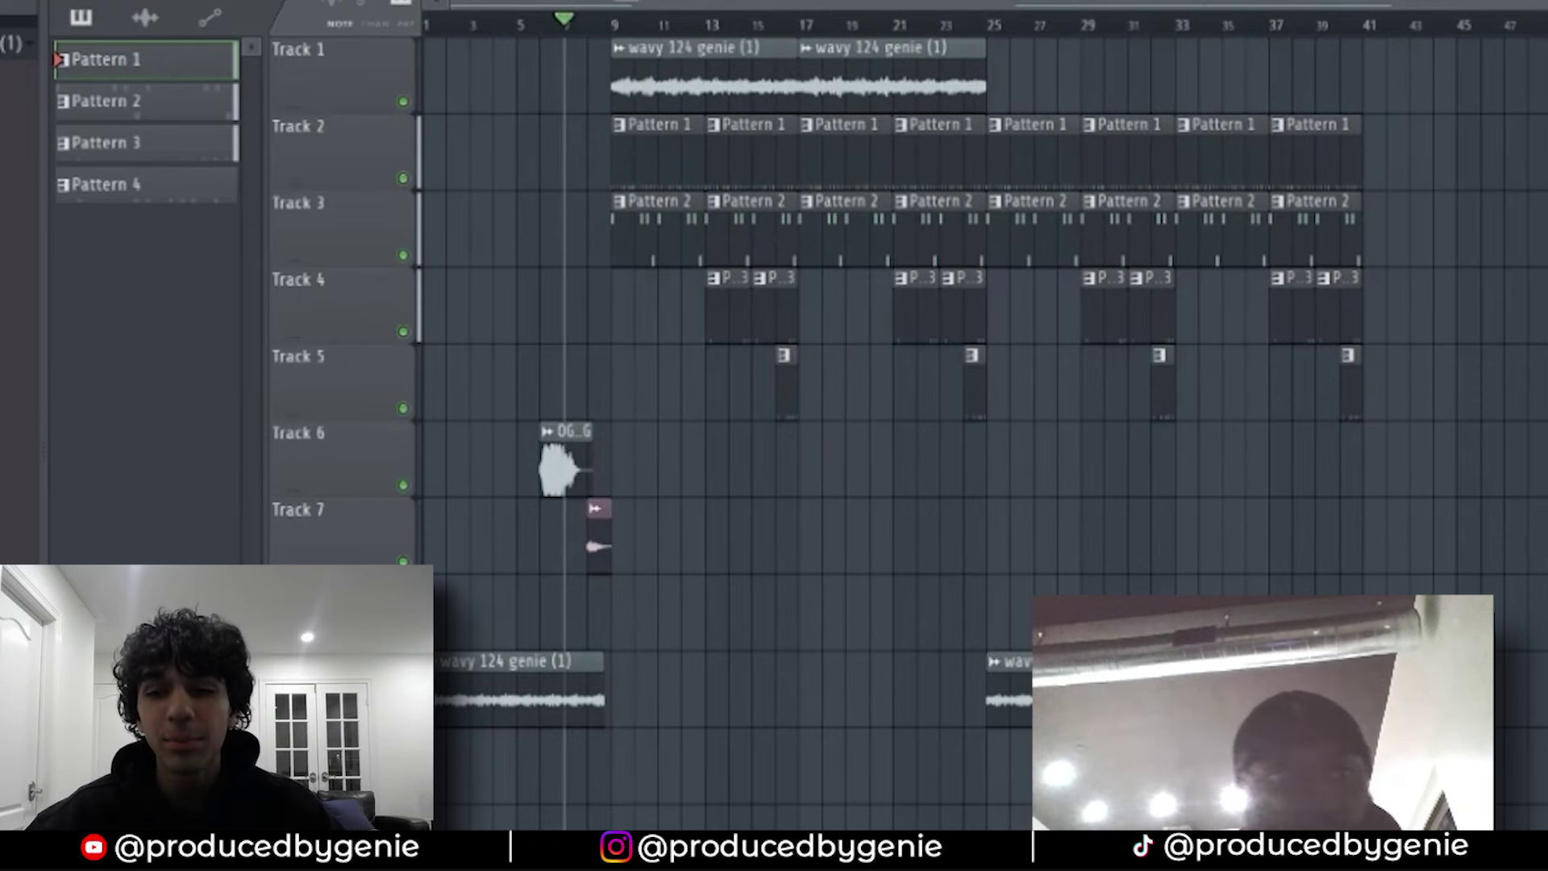
scroll(19, 297, up, 5)
scroll(20, 297, down, 2)
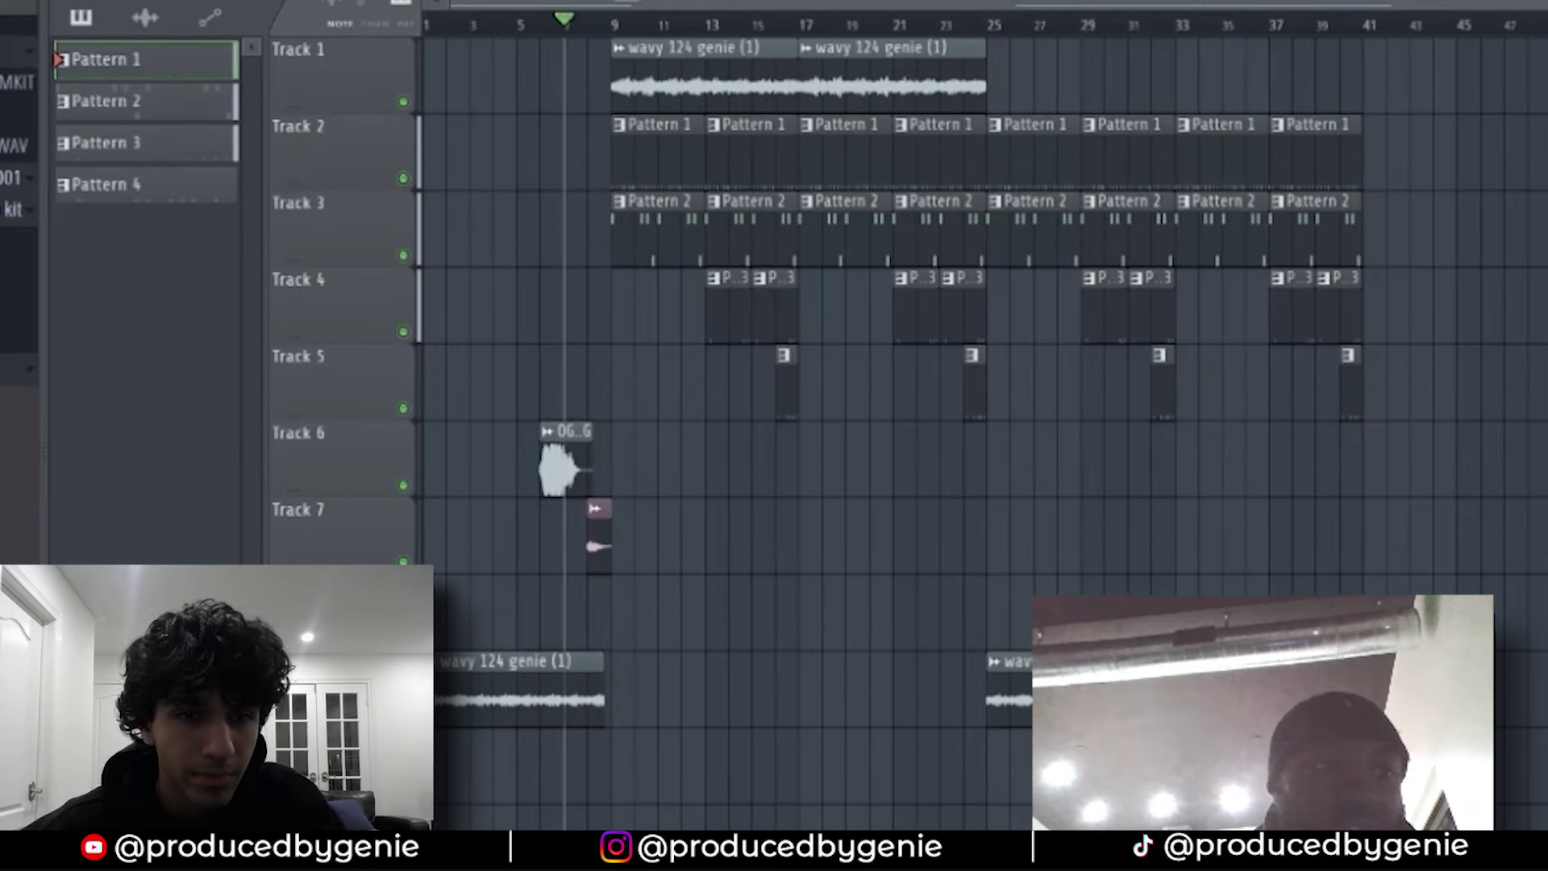
drag(593, 361, 395, 311)
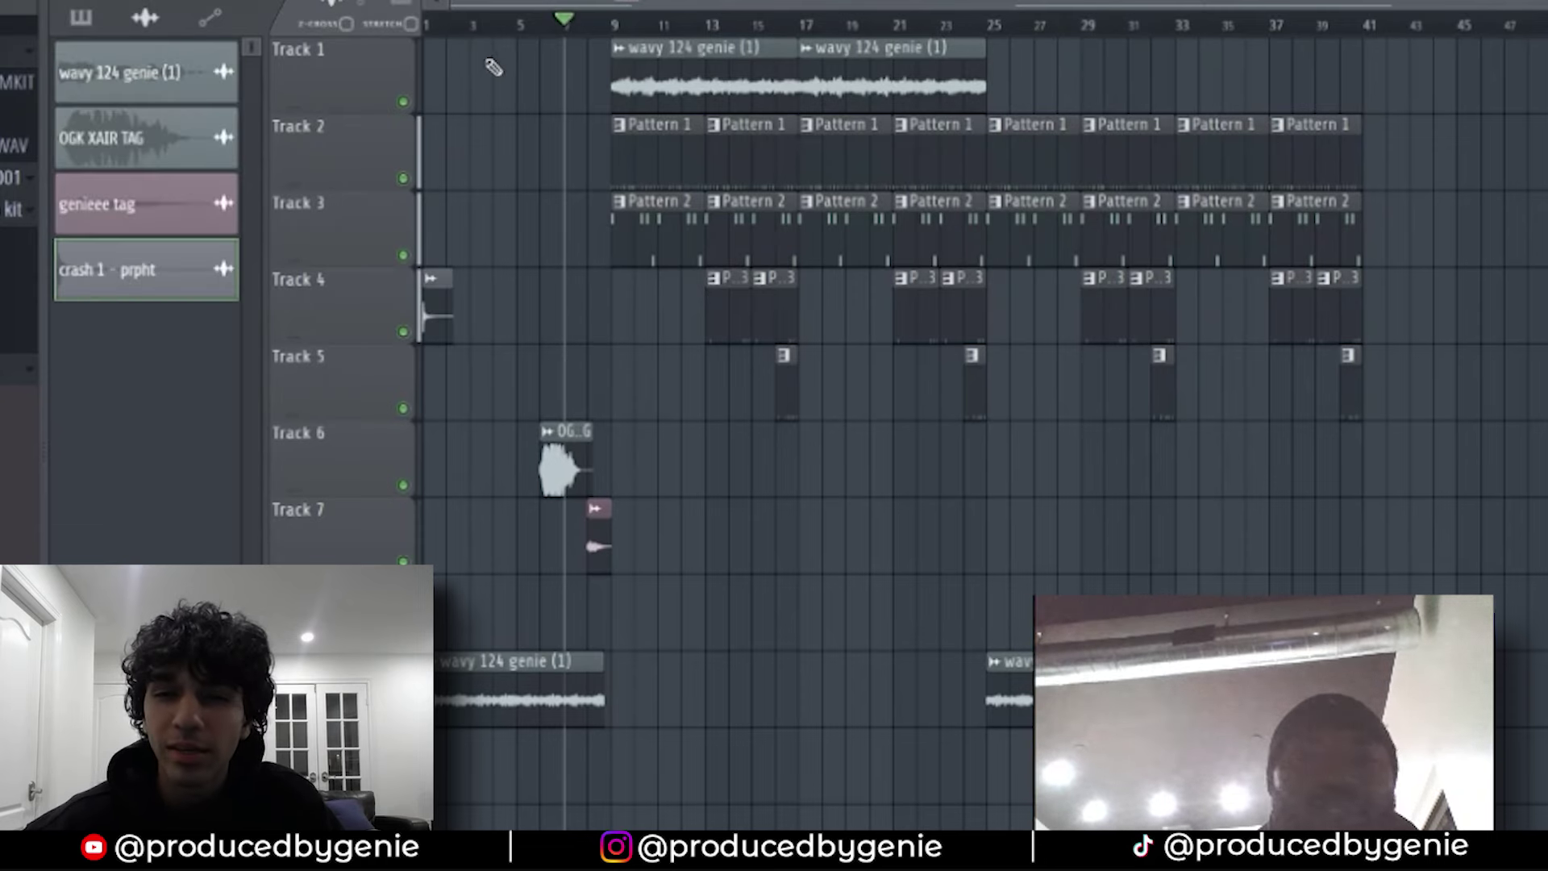
click(427, 25)
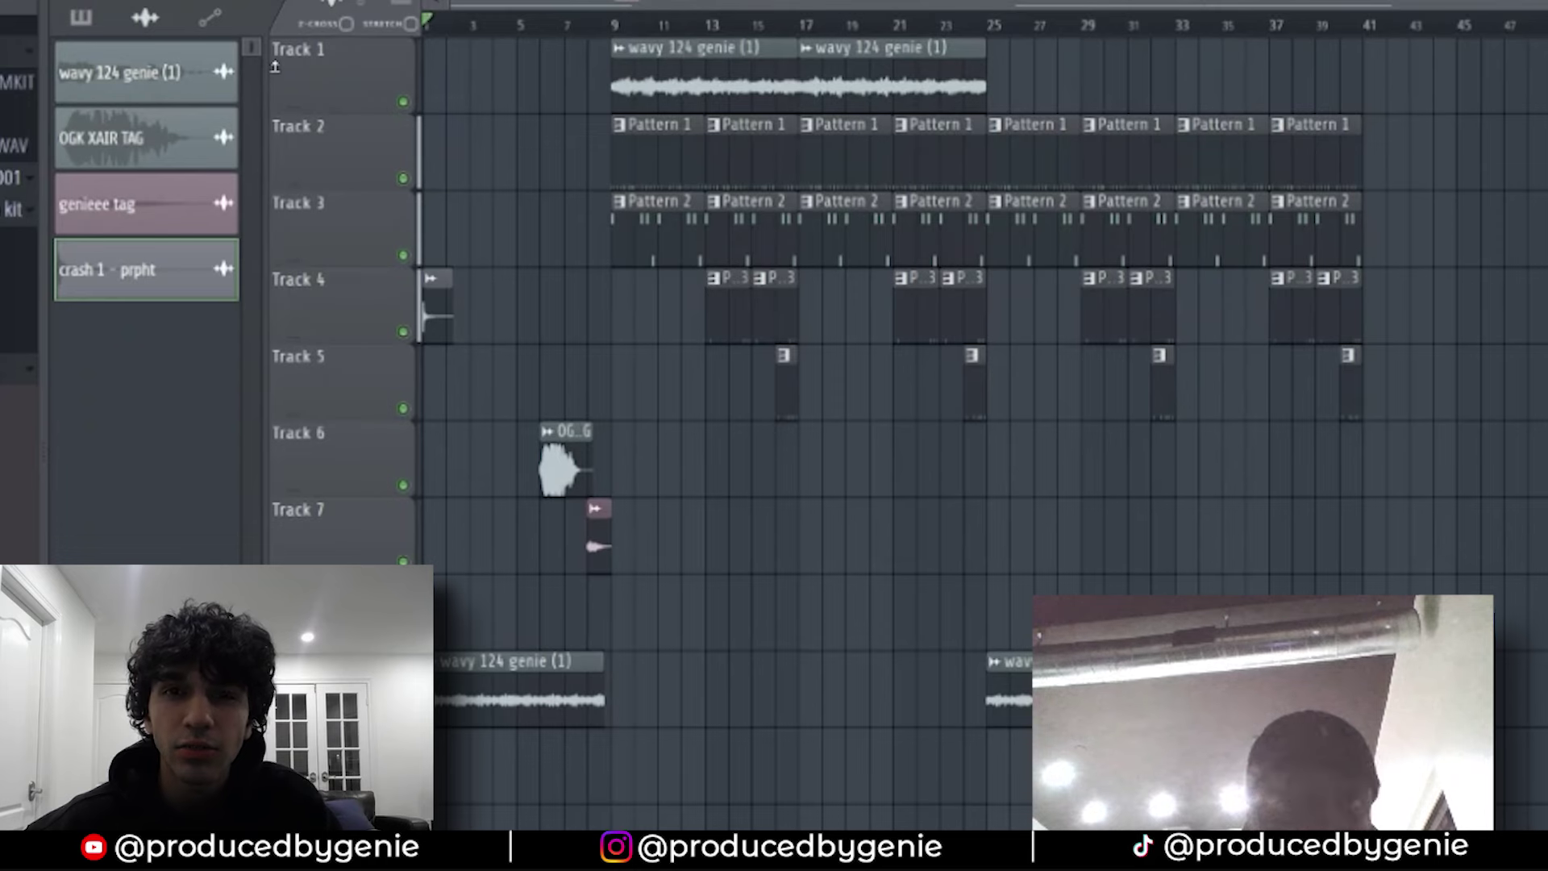
Step: Move the crash 1 - prpht clip to Track 5 at bar 1 and add another crash clip at bar 9
click(81, 17)
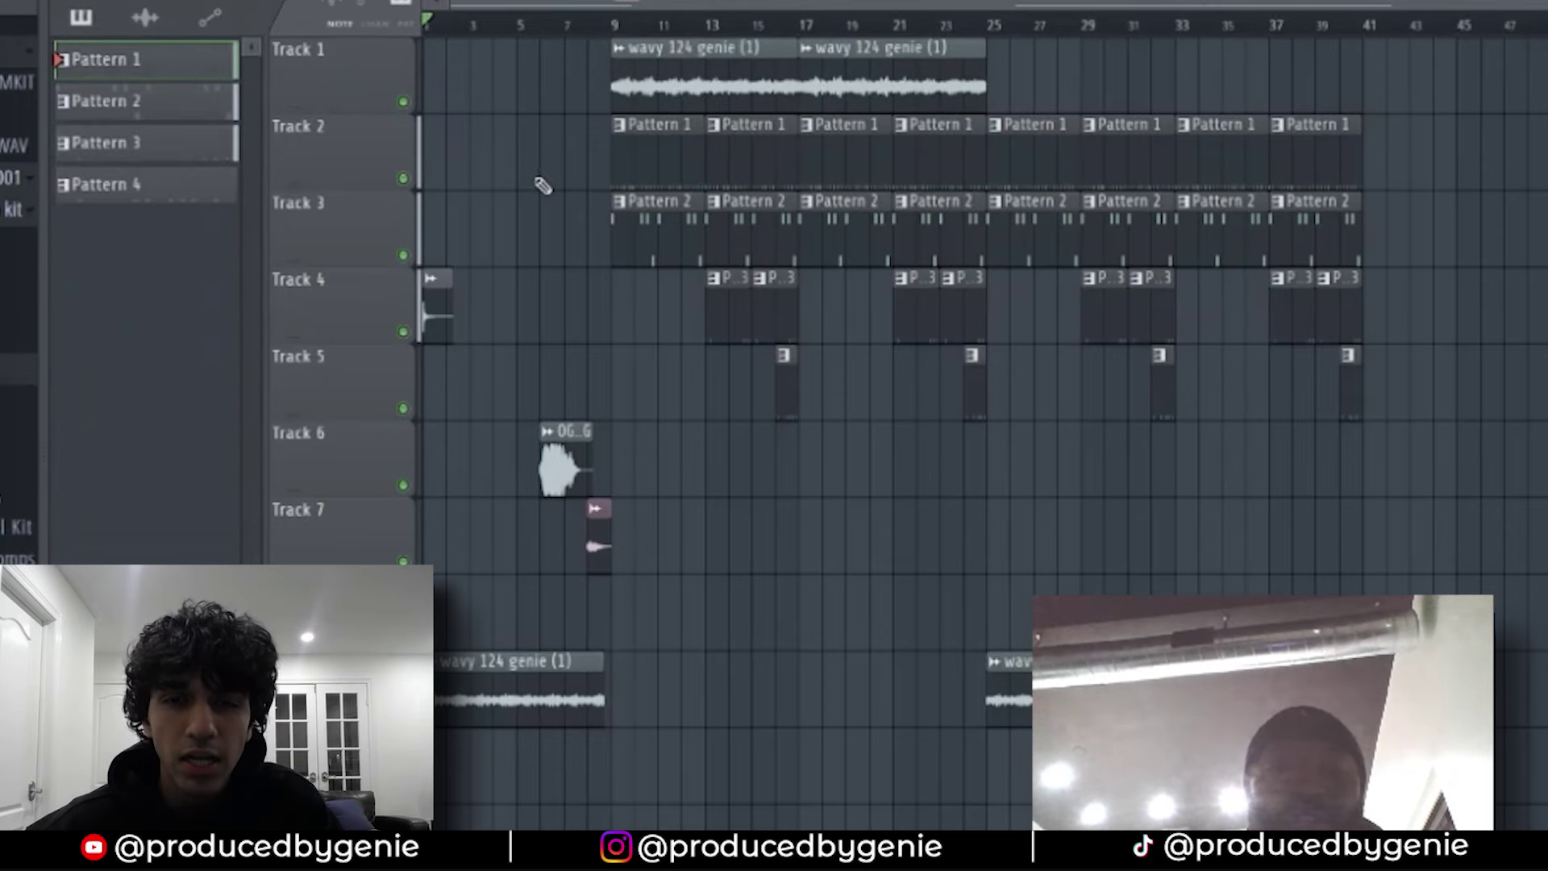
drag(436, 316, 439, 414)
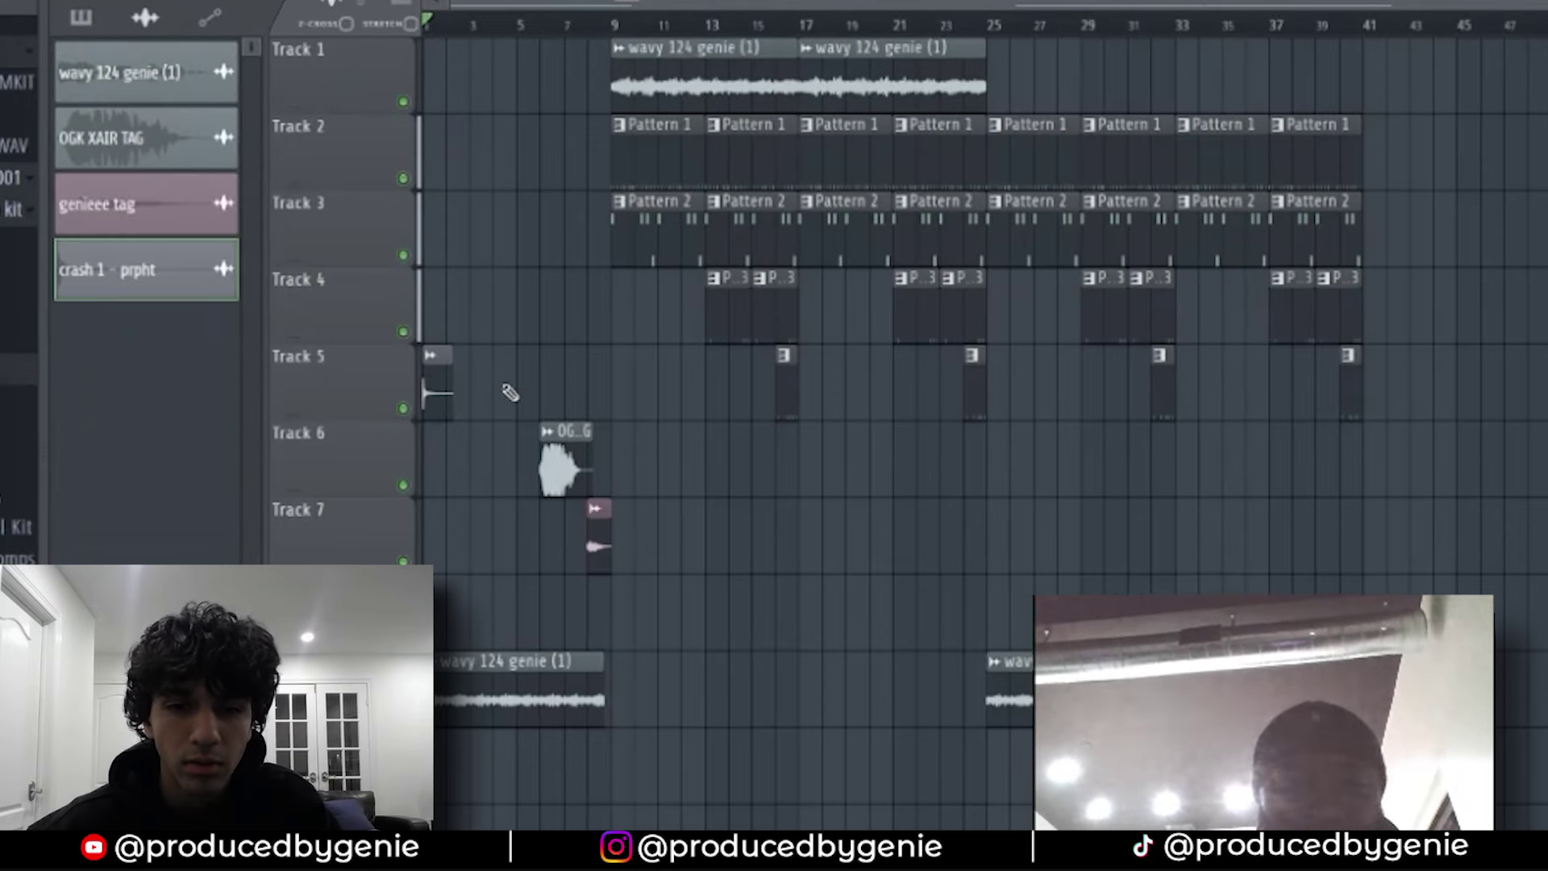
click(625, 398)
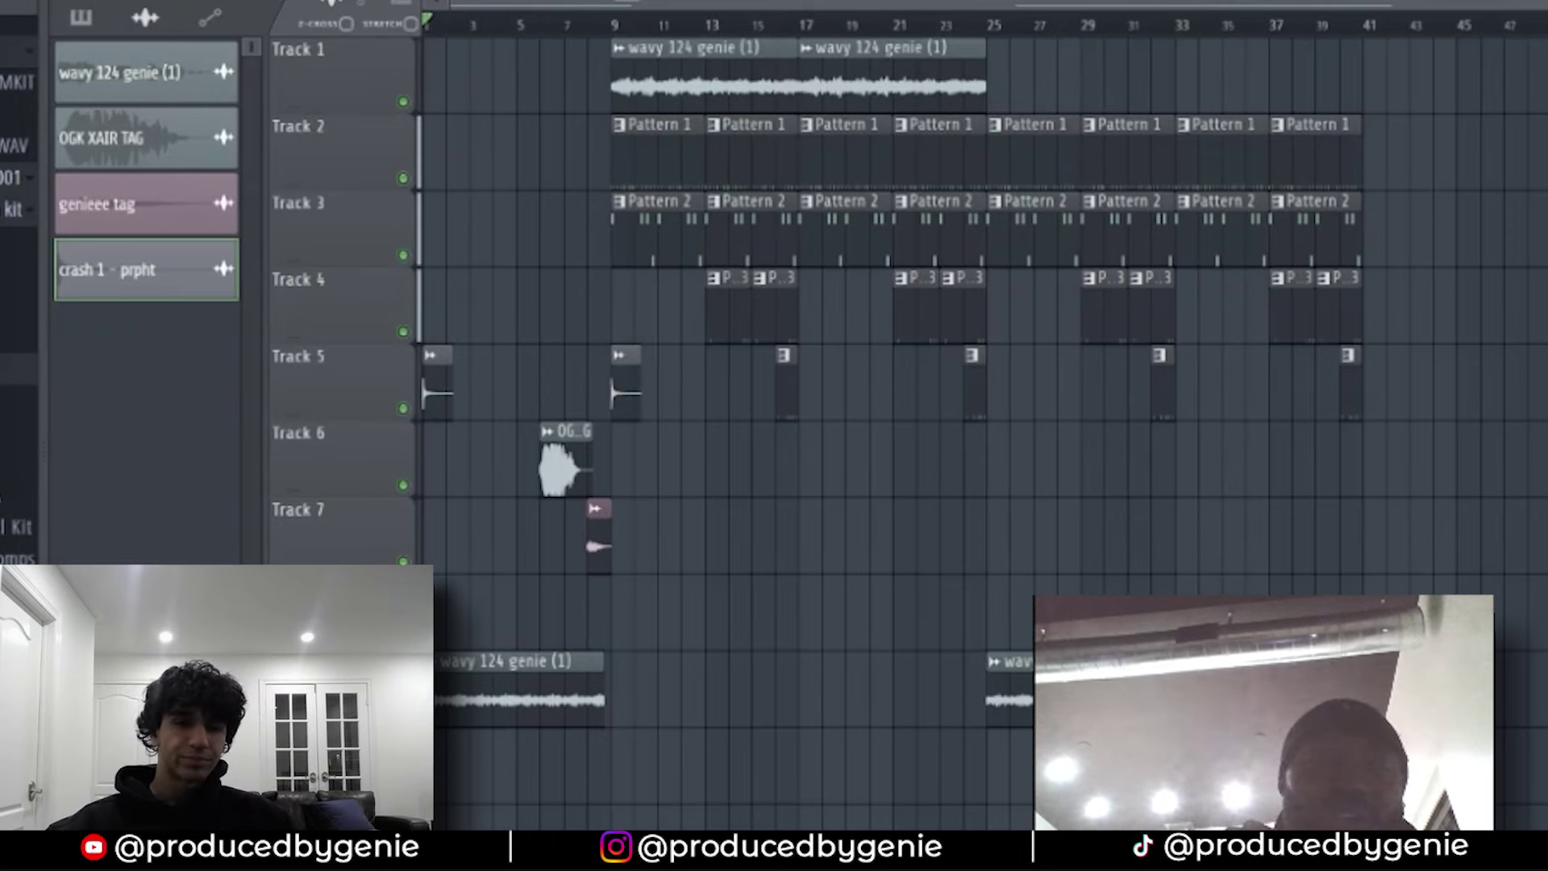
click(81, 17)
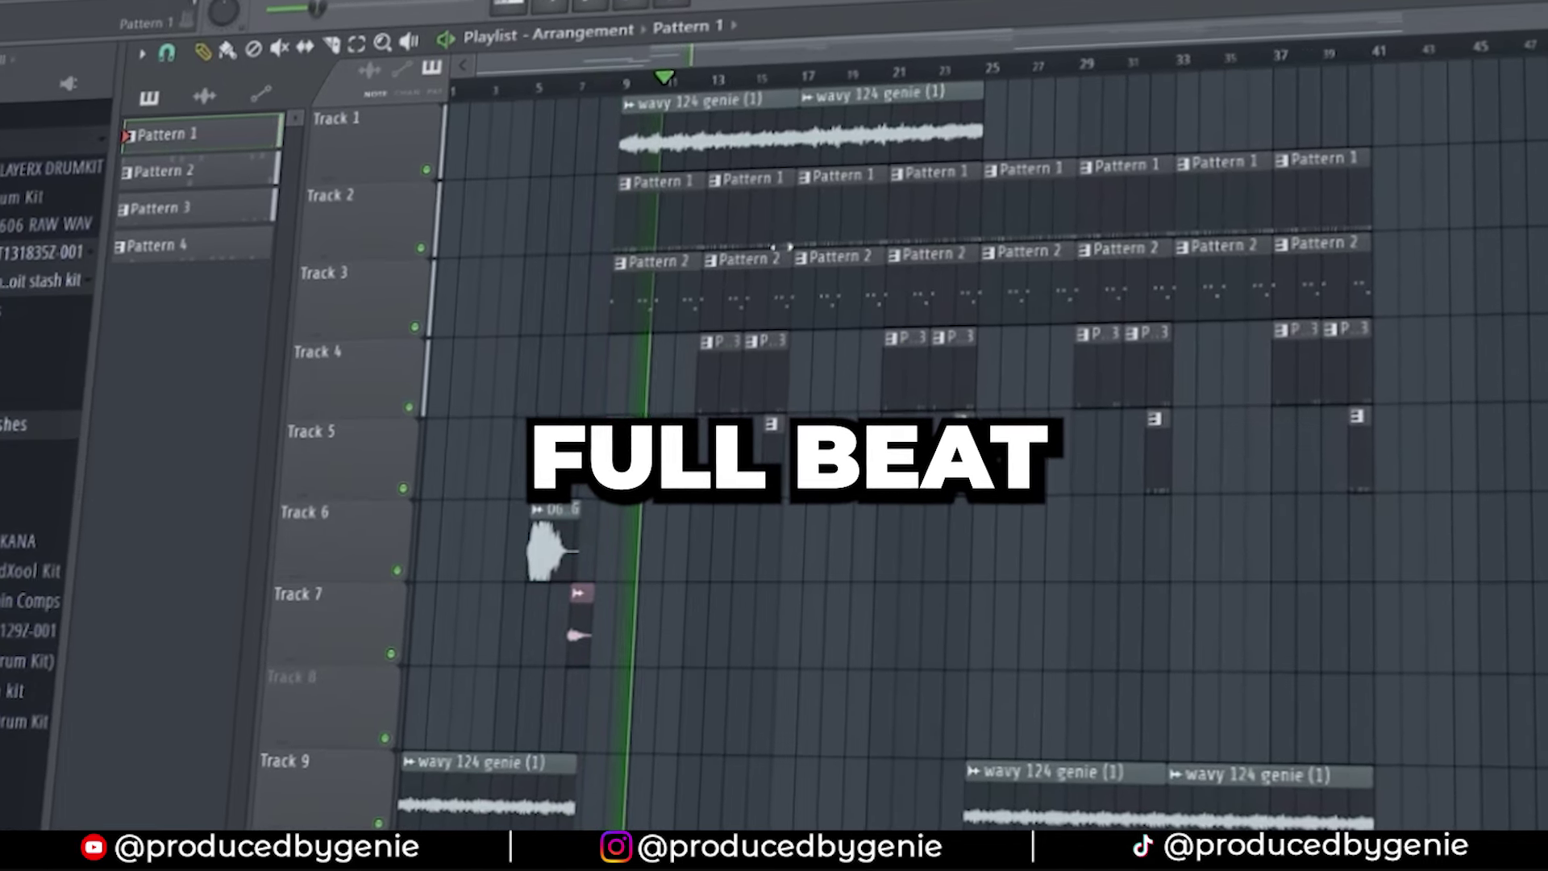
Step: Show the mixer and select the 808 spinz track
key(F9)
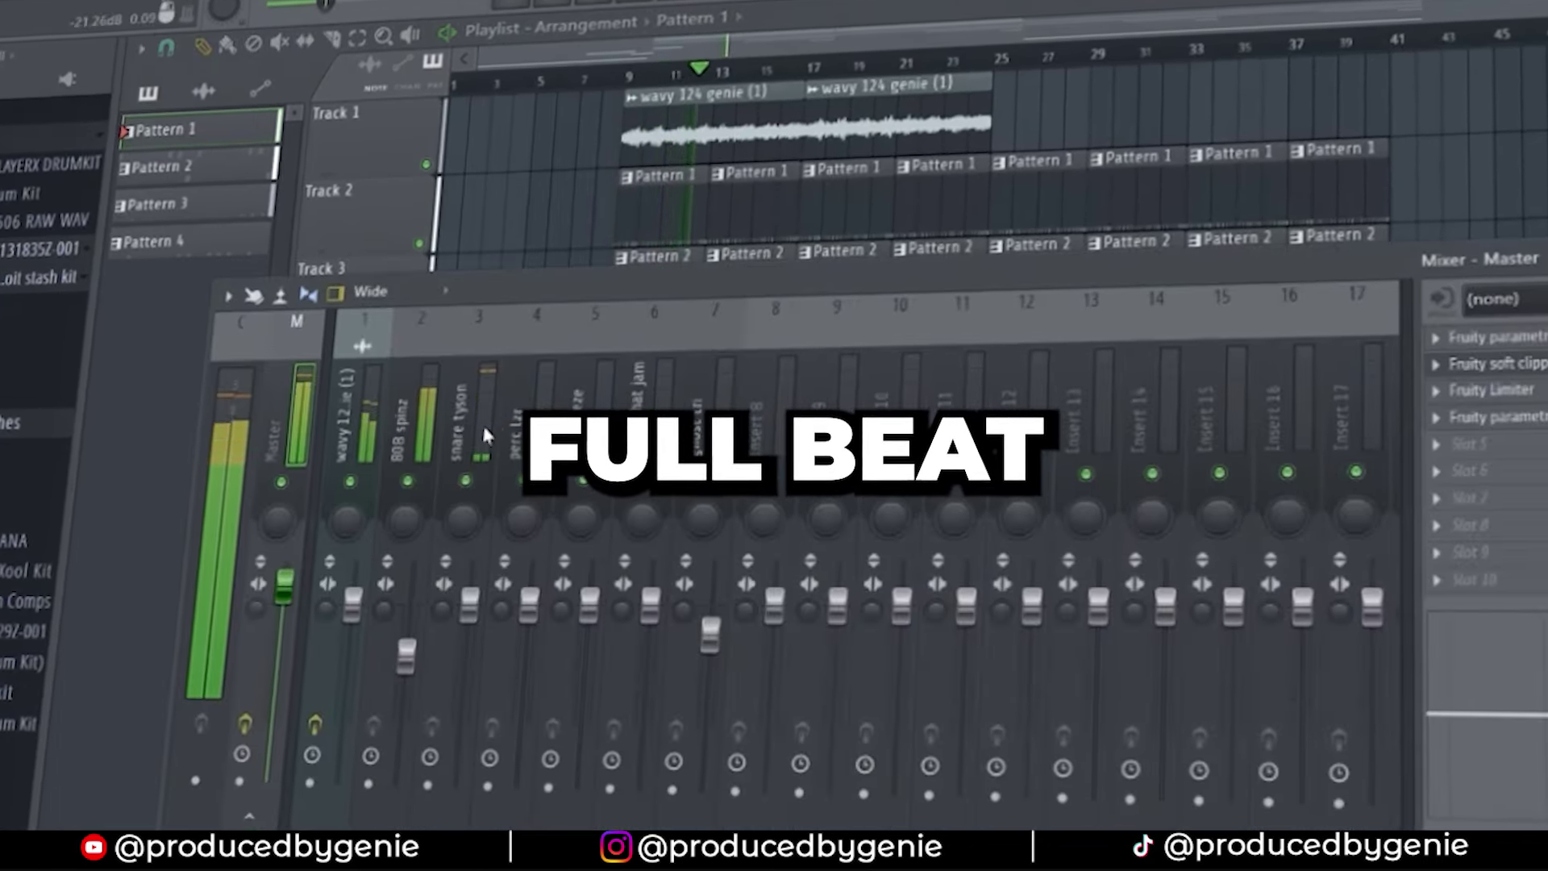
click(399, 606)
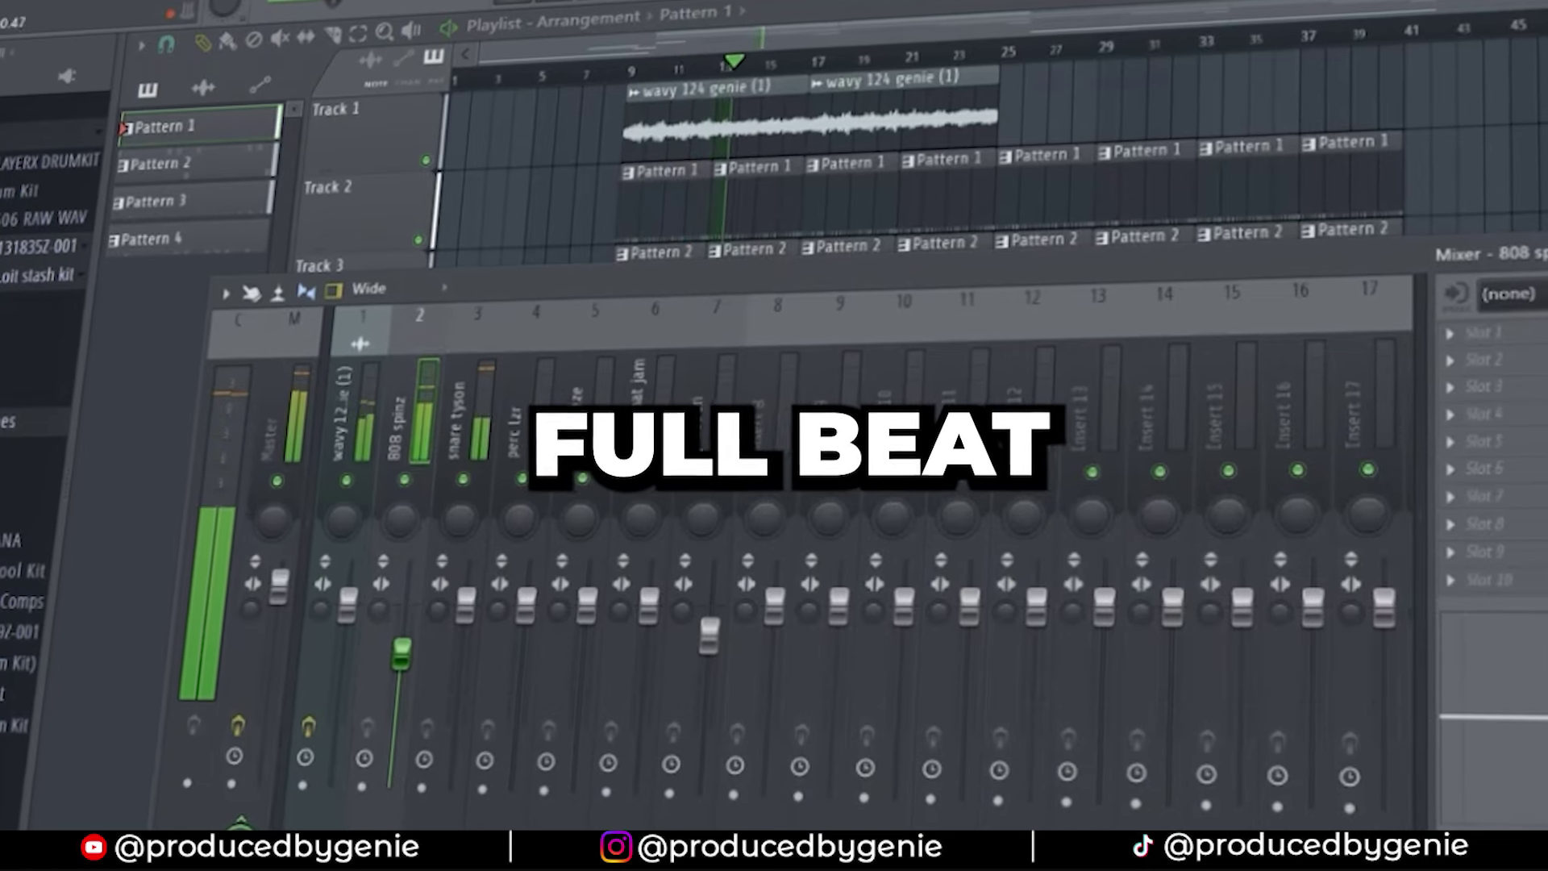